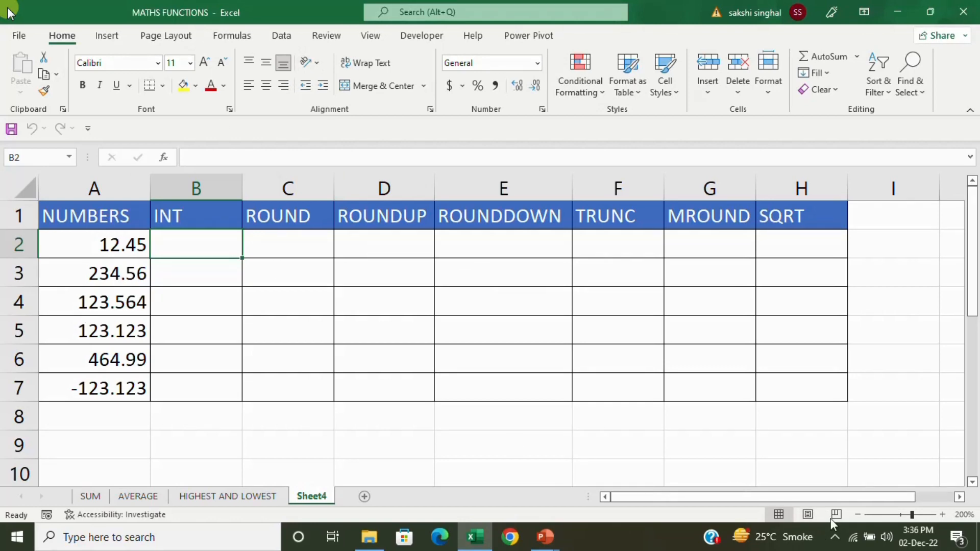
# Enter =INT(A2) in cell B2 and fill the formula down the INT column through B7
pyautogui.click(941, 514)
pyautogui.click(942, 515)
pyautogui.click(941, 515)
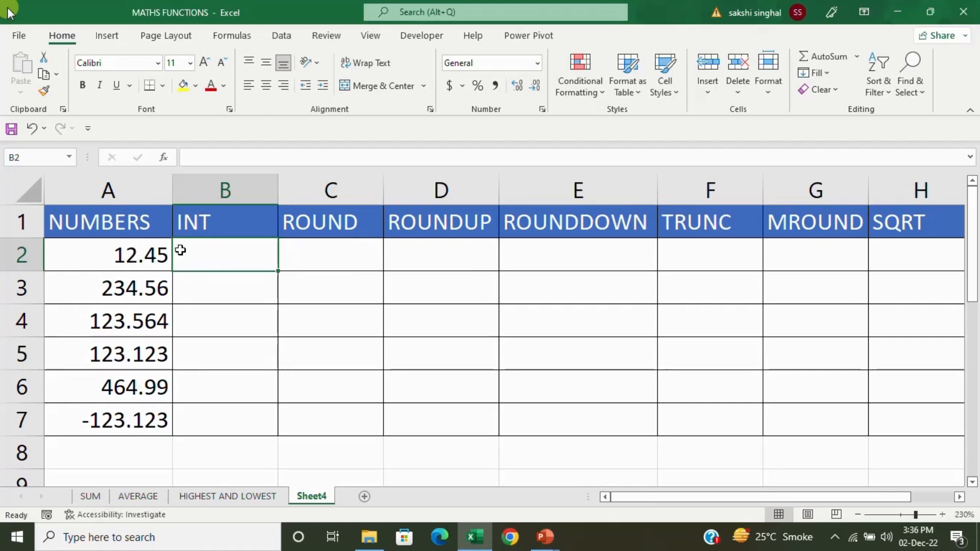
pyautogui.doubleClick(202, 252)
pyautogui.write('=')
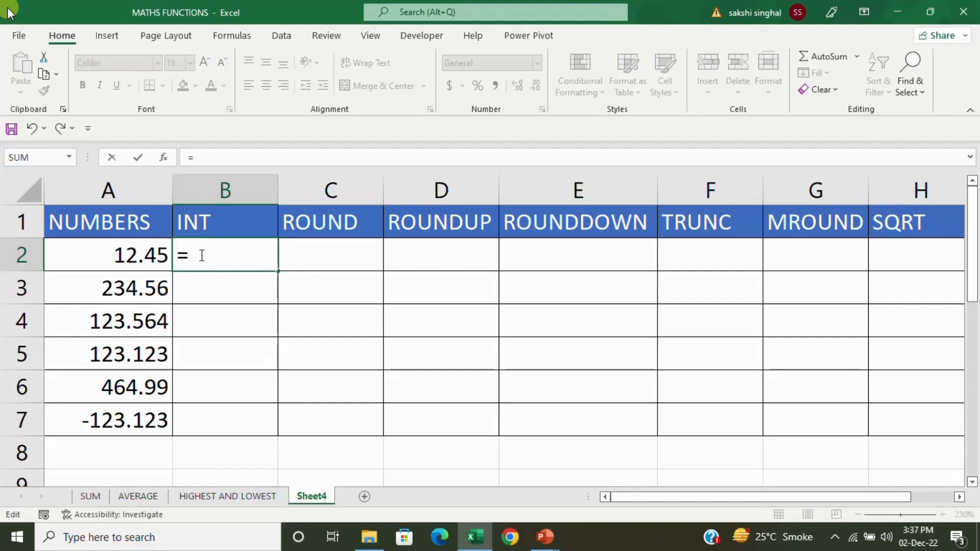
pyautogui.write('int')
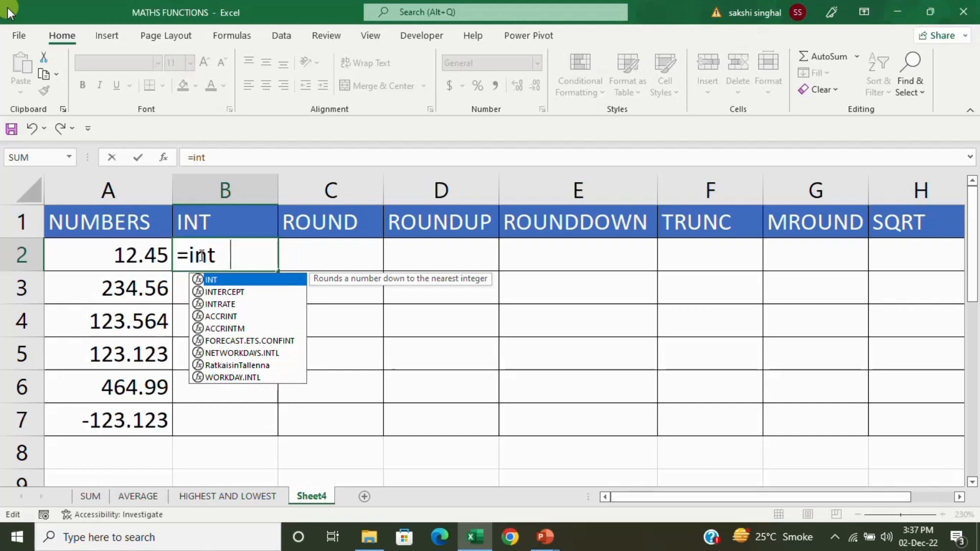
pyautogui.press('Tab')
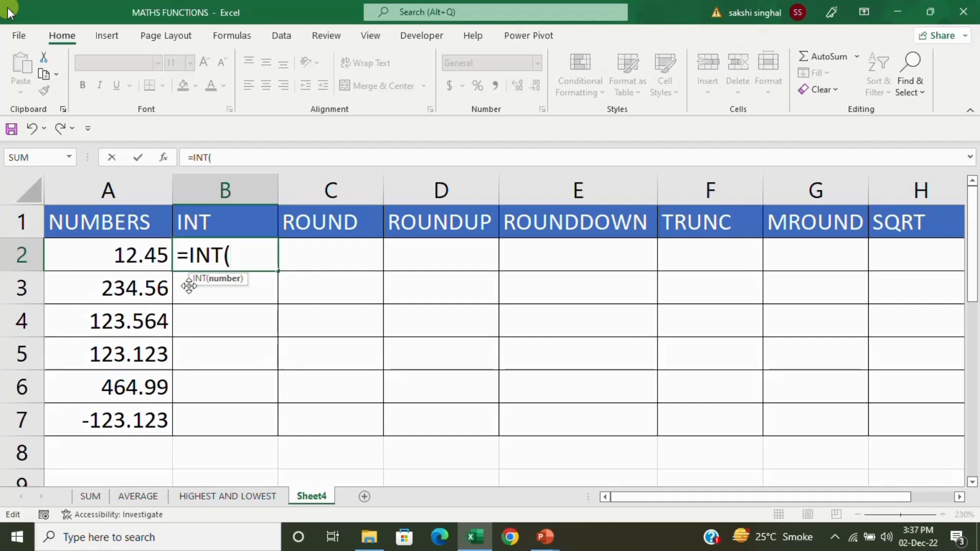
pyautogui.click(117, 259)
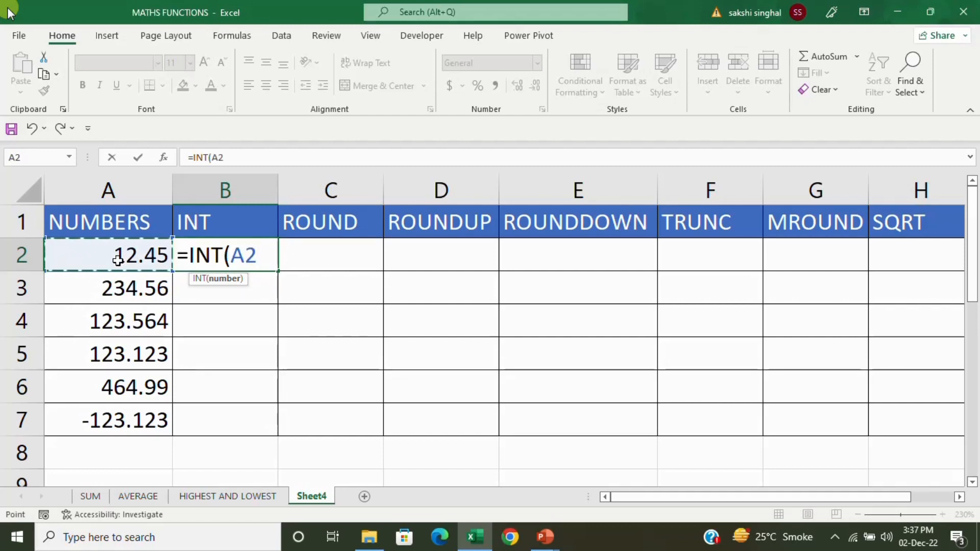
pyautogui.write(')')
pyautogui.press('Return')
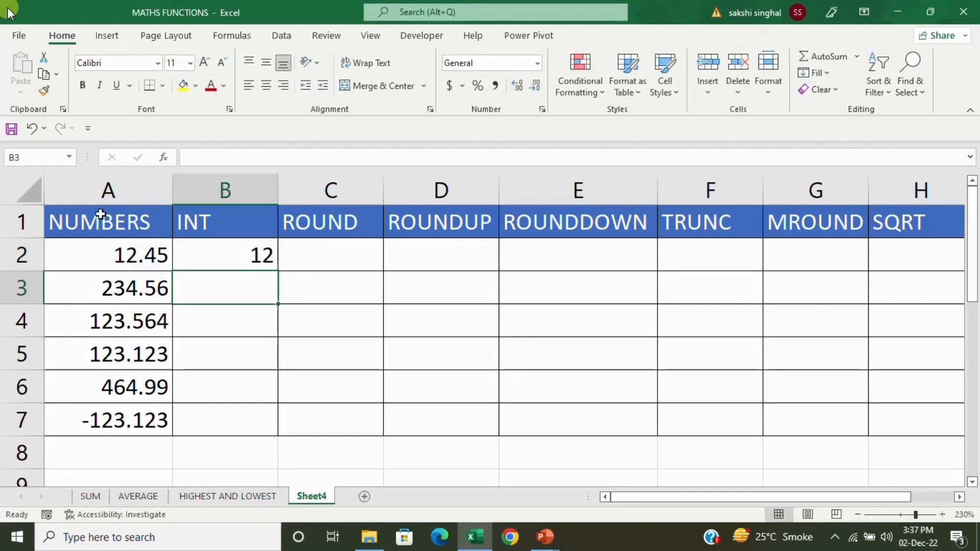
pyautogui.click(251, 249)
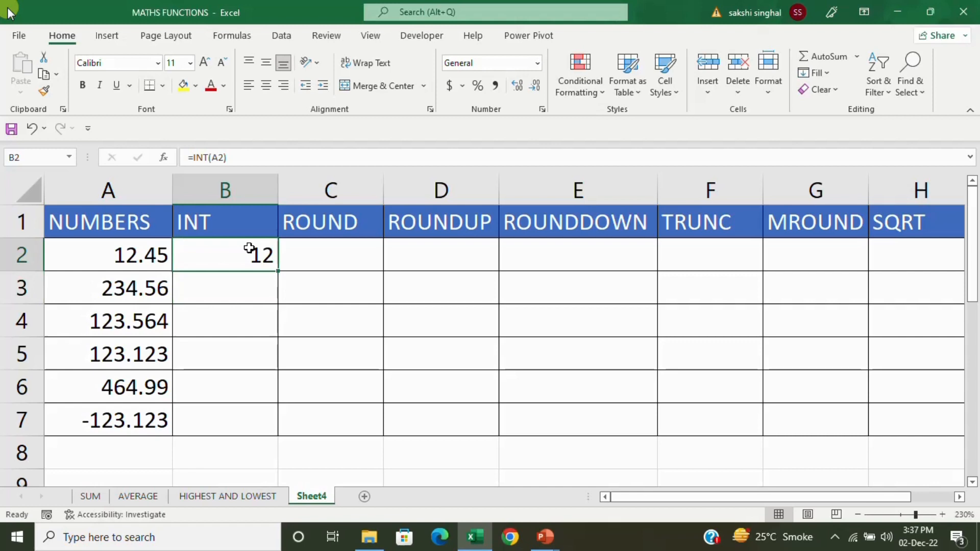
pyautogui.doubleClick(277, 271)
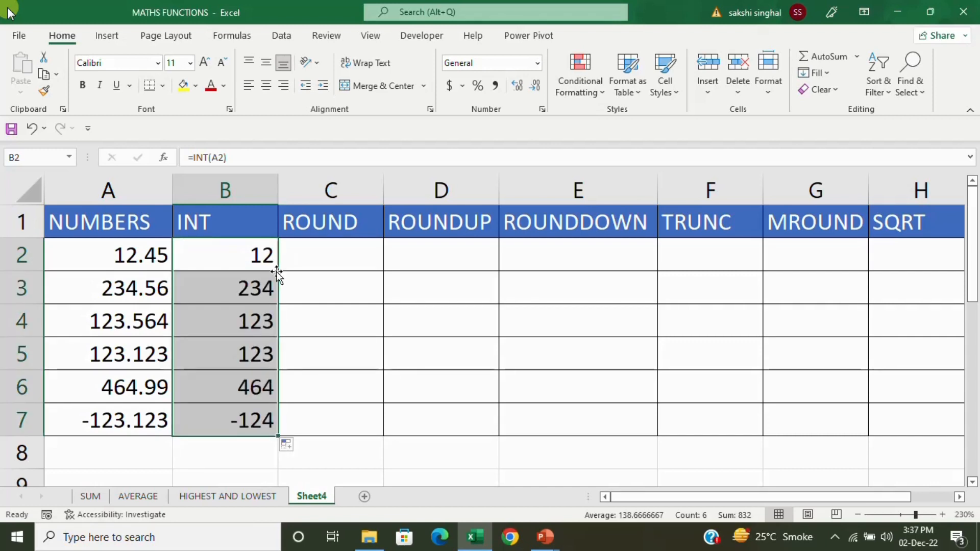
# Highlight cell A3 in the NUMBERS column and cell B7 in the INT column with yellow fill
pyautogui.click(141, 279)
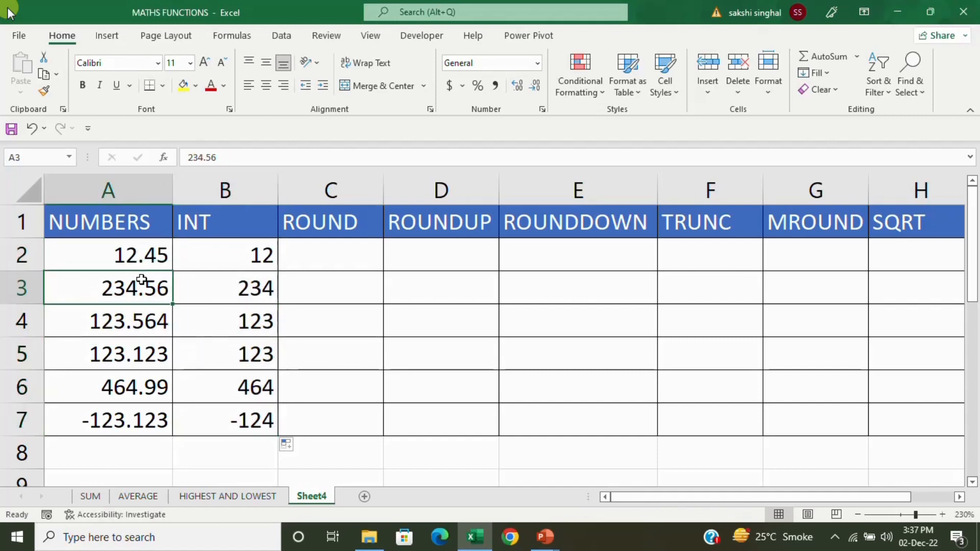
pyautogui.click(182, 87)
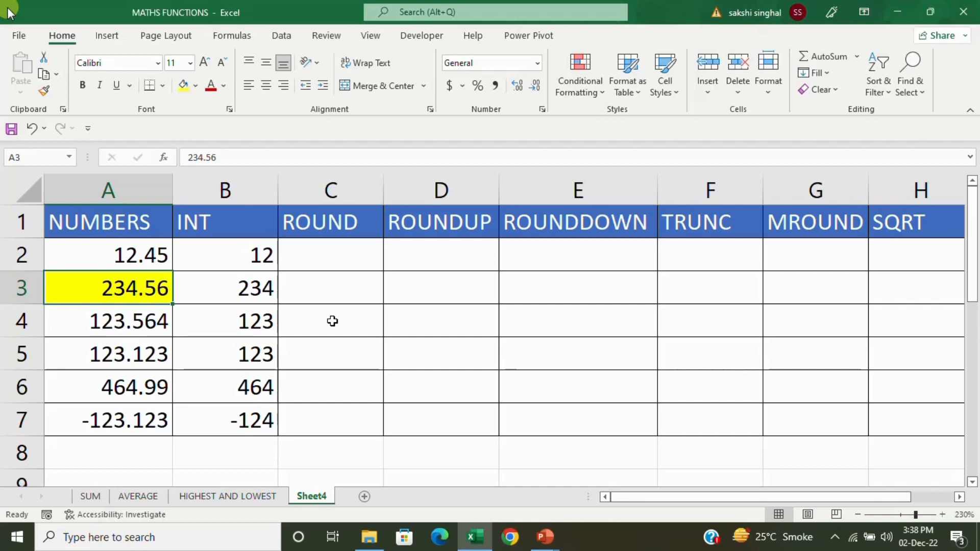
pyautogui.click(231, 289)
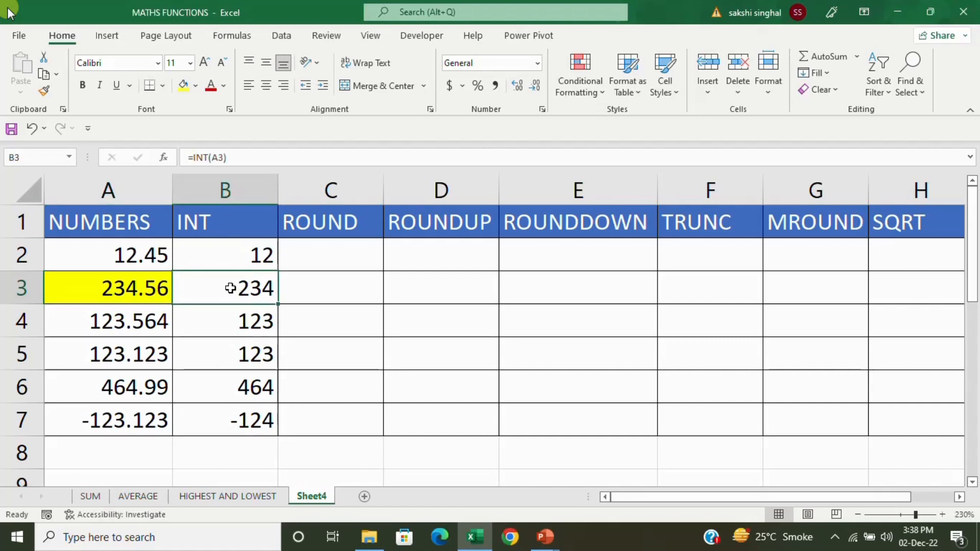
pyautogui.click(137, 410)
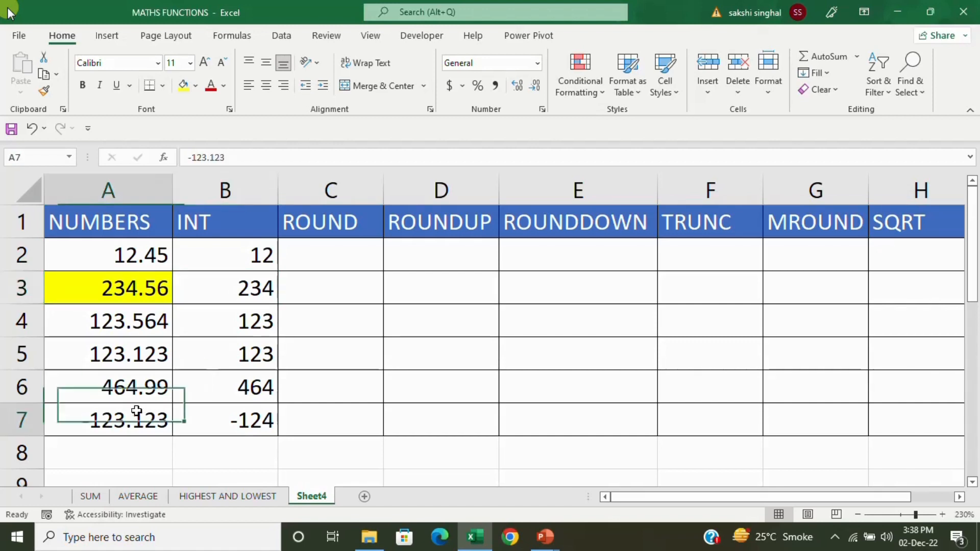
pyautogui.click(211, 416)
pyautogui.click(183, 86)
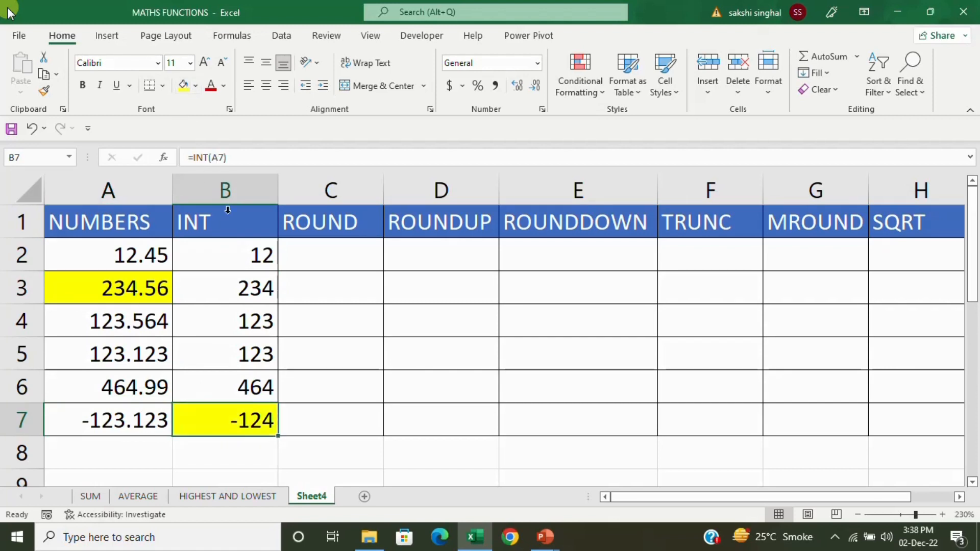
pyautogui.click(349, 414)
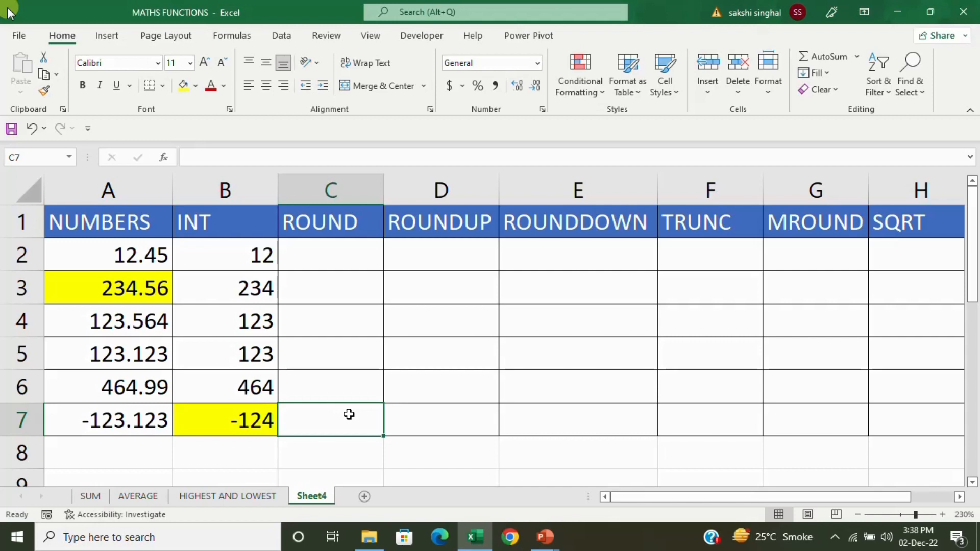
# Enter =ROUND(A2,0) in cell C2 and fill the formula down the ROUND column through C7
pyautogui.click(320, 261)
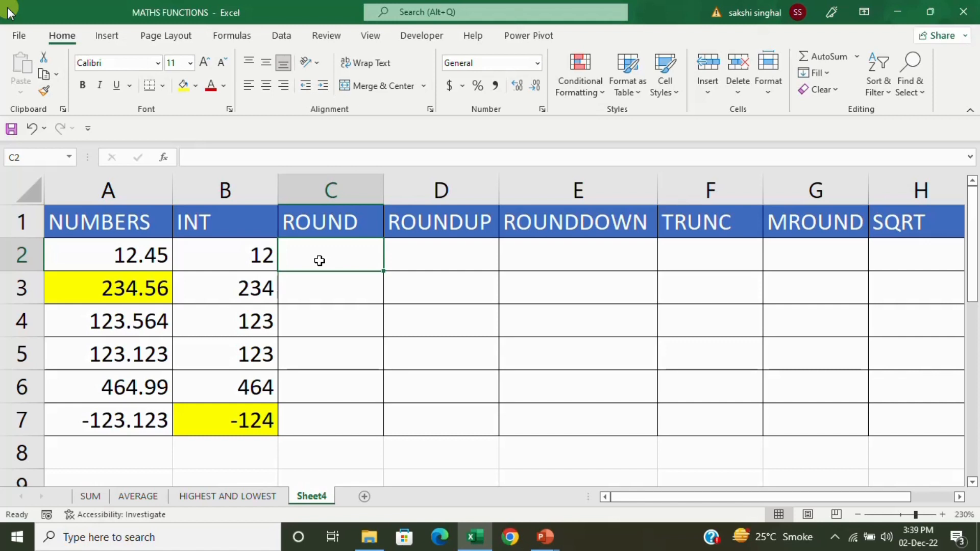
pyautogui.write('=r')
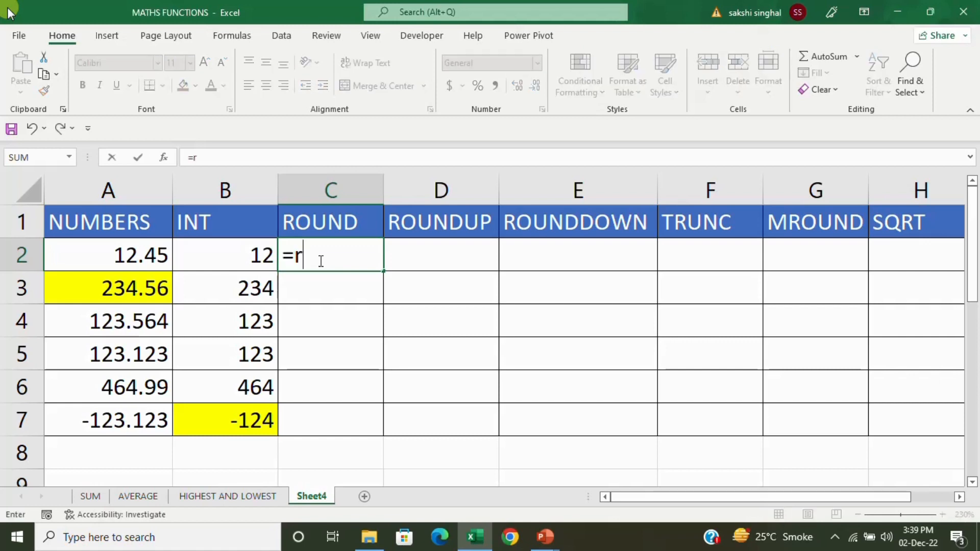
pyautogui.write('ound')
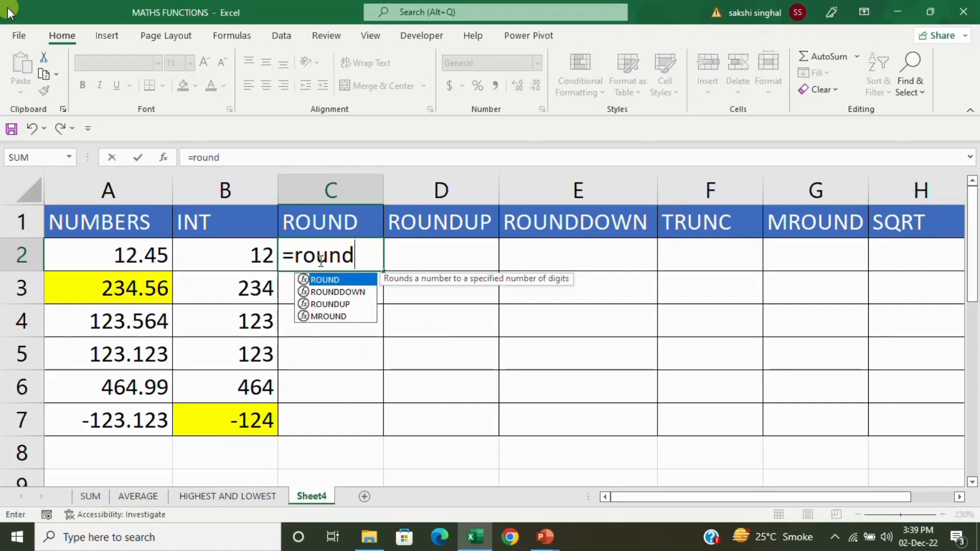
pyautogui.press('Tab')
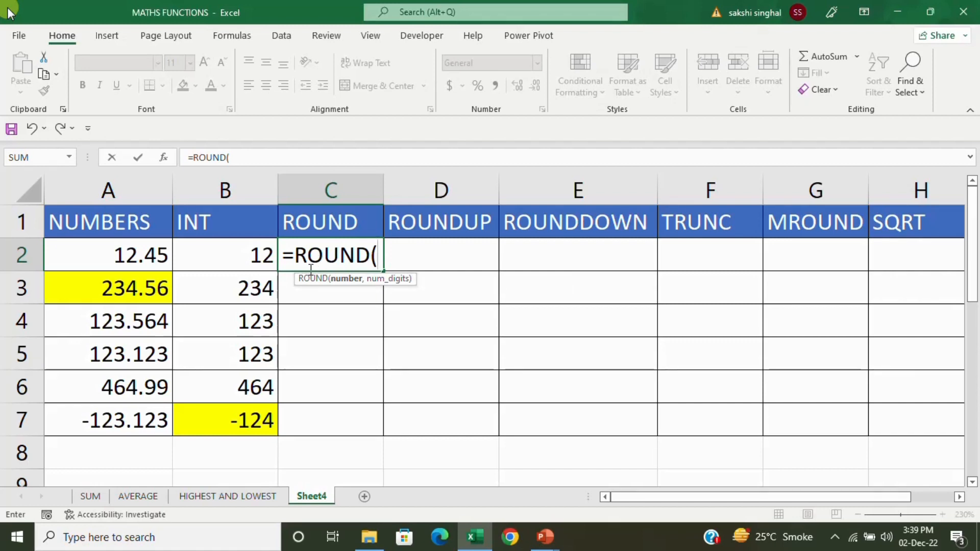
pyautogui.click(133, 262)
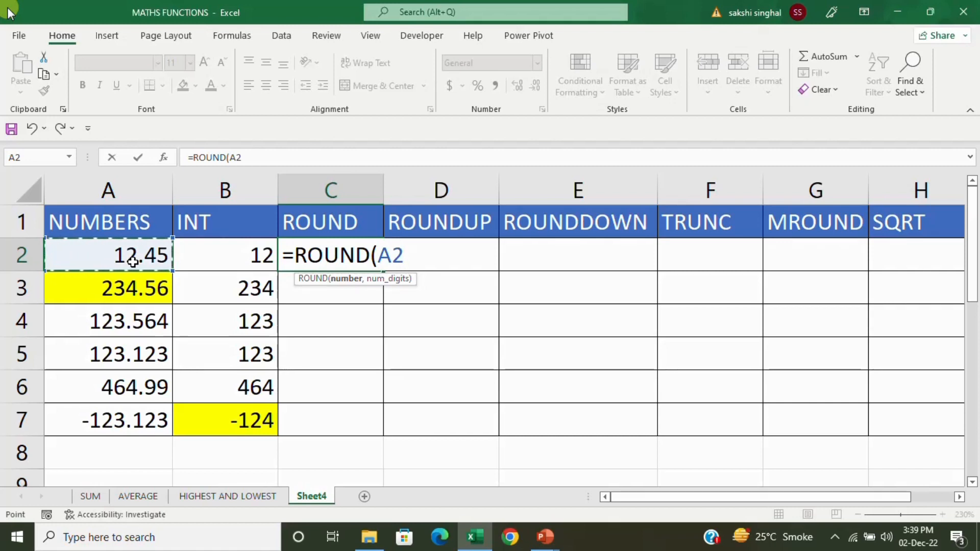
pyautogui.write(',')
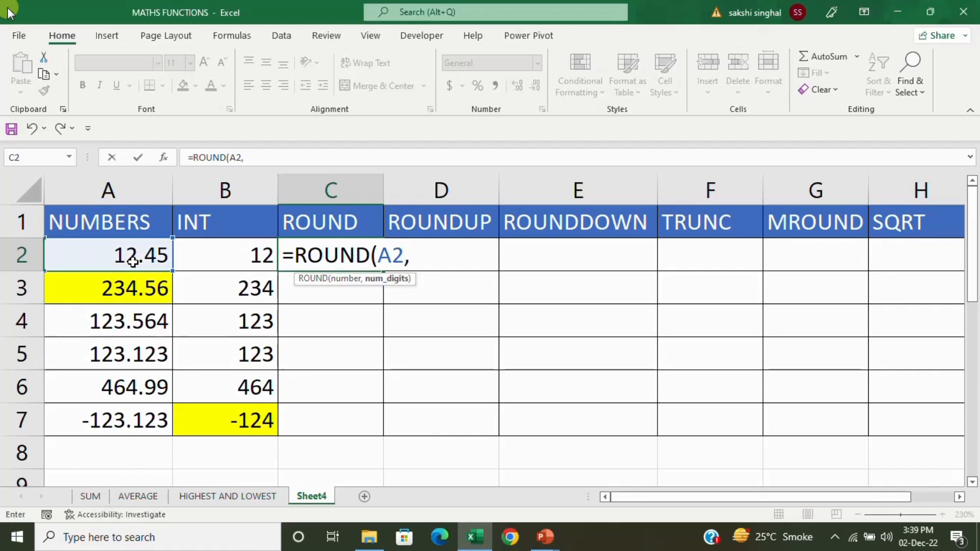
pyautogui.write('0')
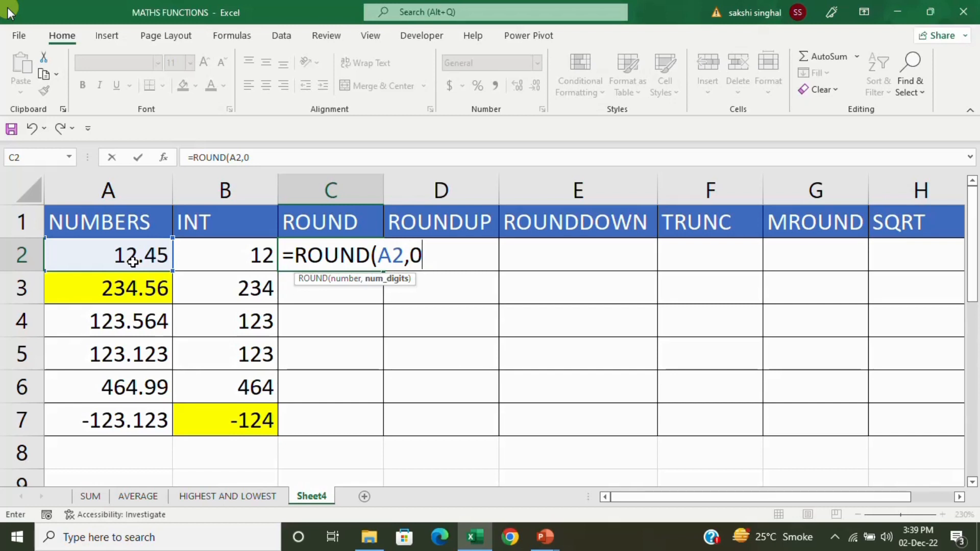
pyautogui.write(')')
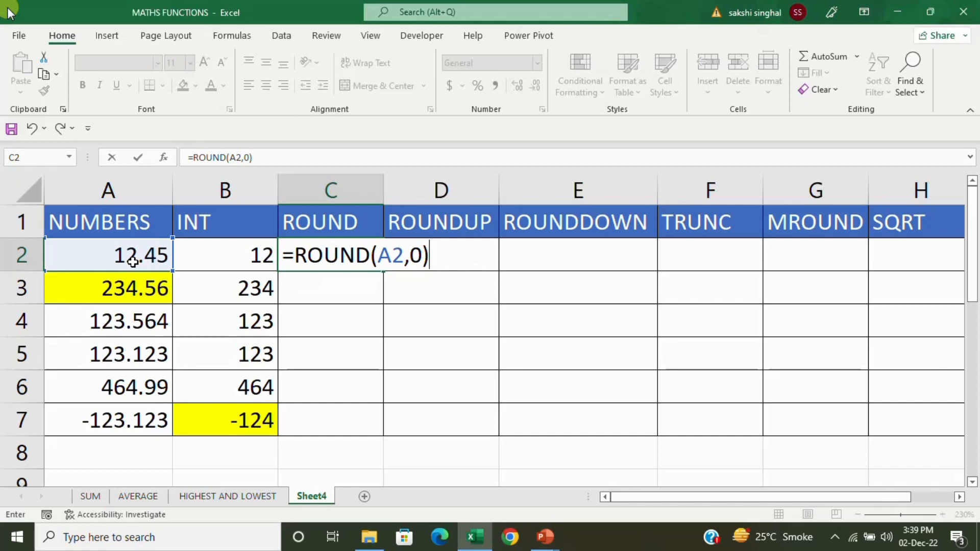
pyautogui.press('Return')
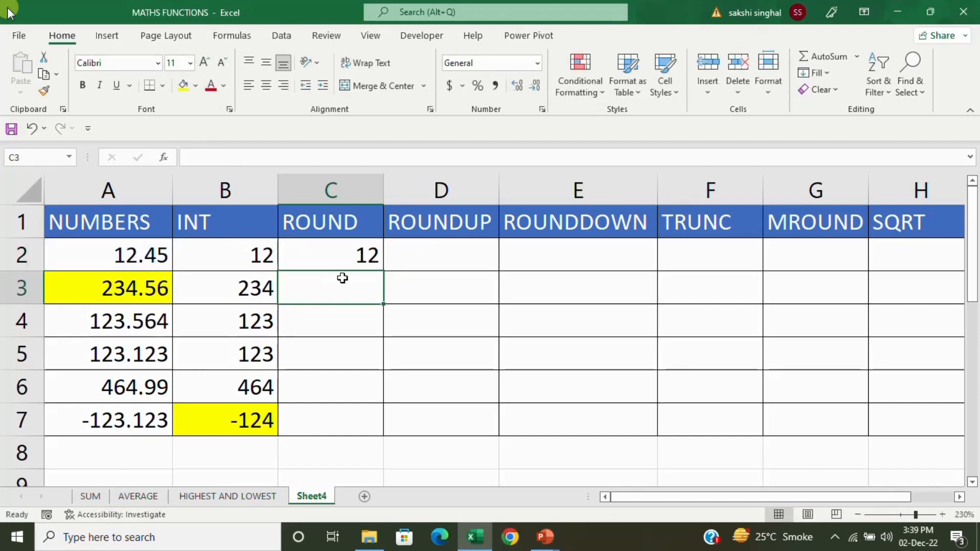
pyautogui.click(369, 265)
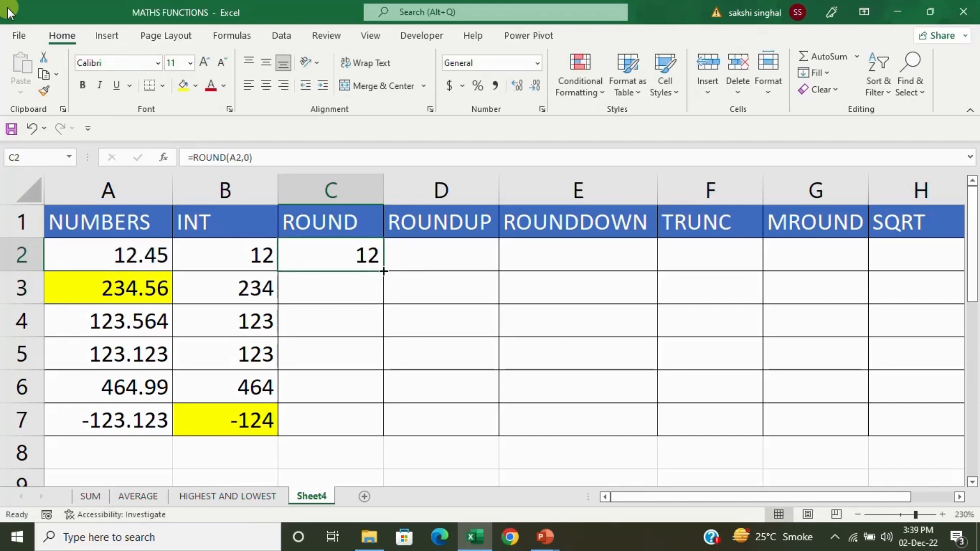
pyautogui.doubleClick(383, 271)
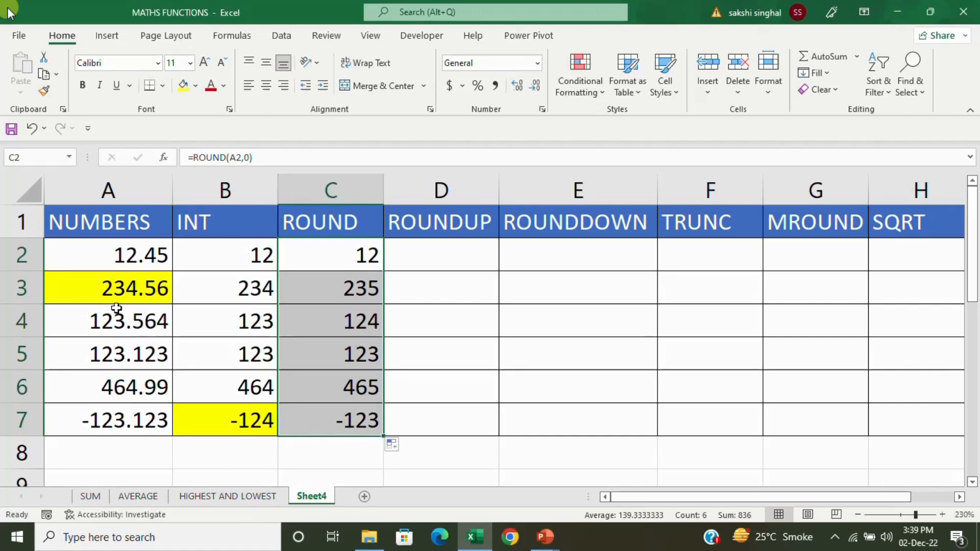
pyautogui.click(374, 291)
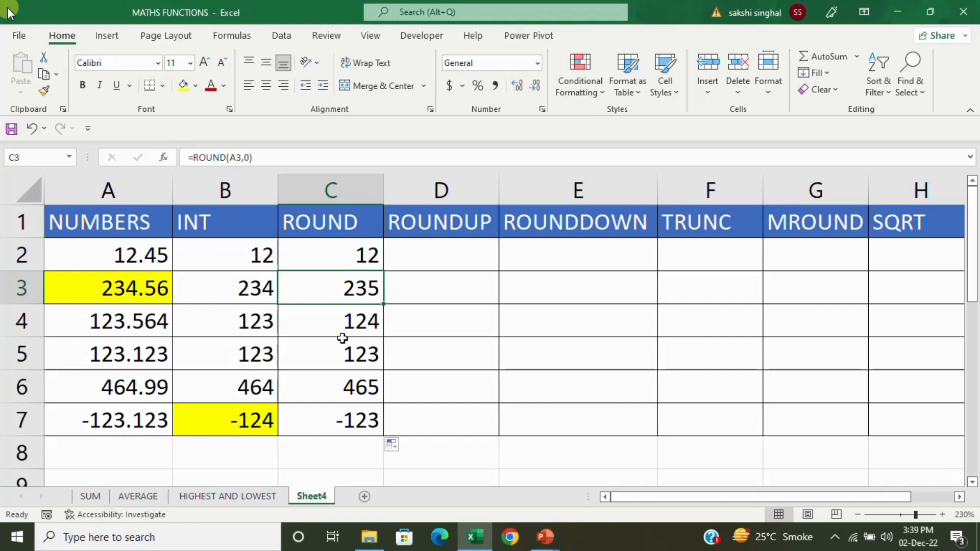
pyautogui.click(351, 320)
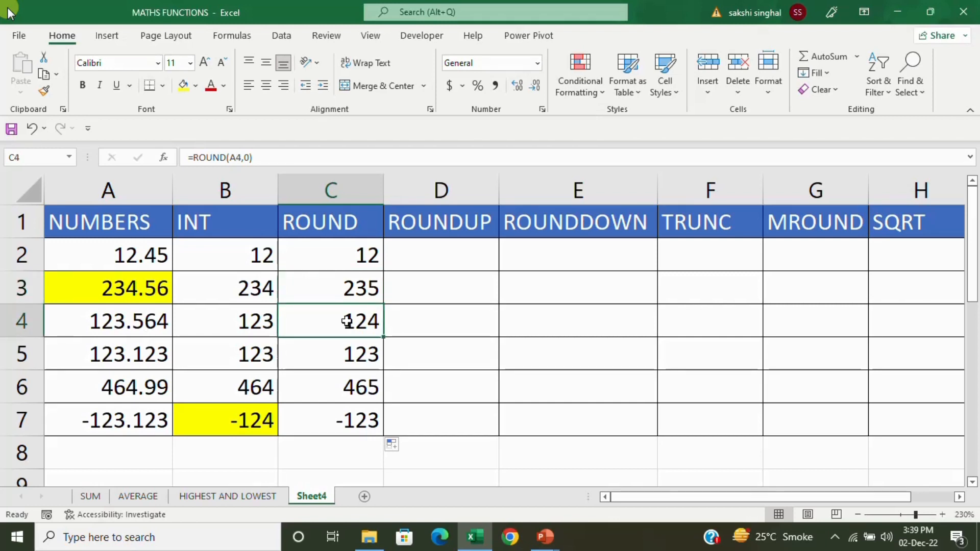
# Enter =ROUNDUP(A2,0) in cell D2 to round the first number up to zero decimal places
pyautogui.click(466, 245)
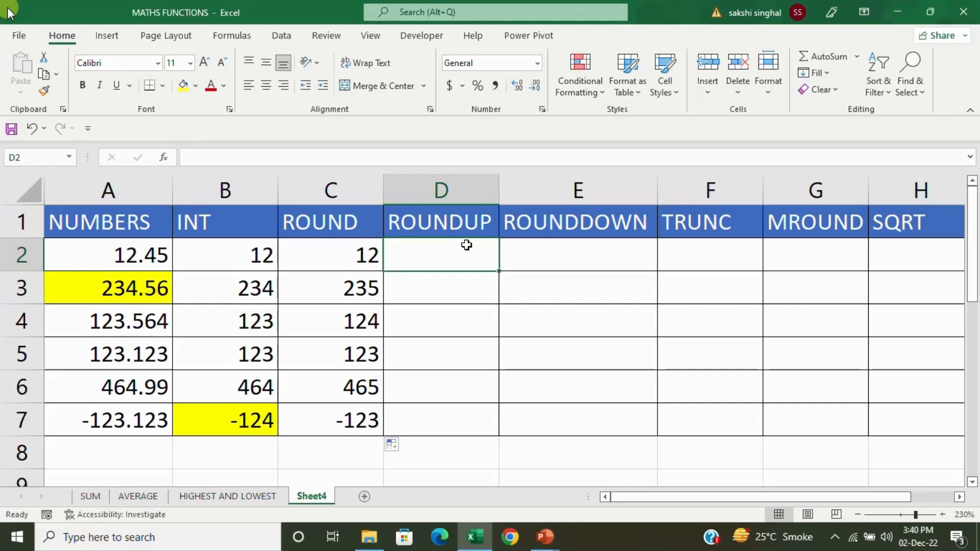
pyautogui.write('=')
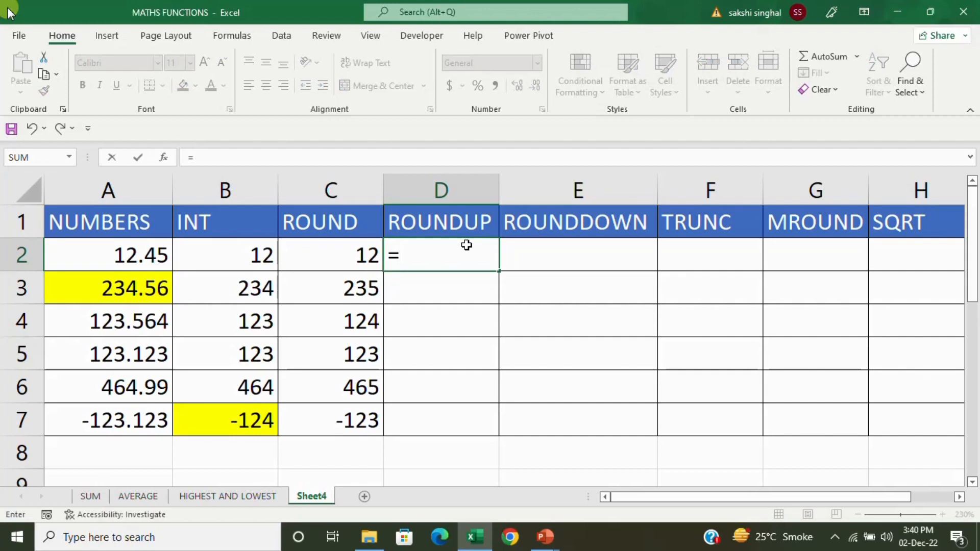
pyautogui.write('roundu')
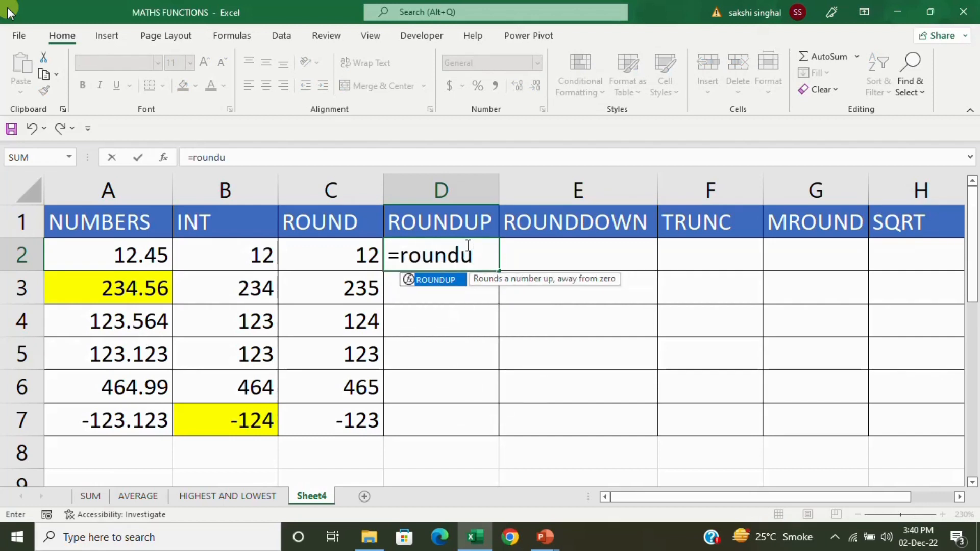
pyautogui.press('Tab')
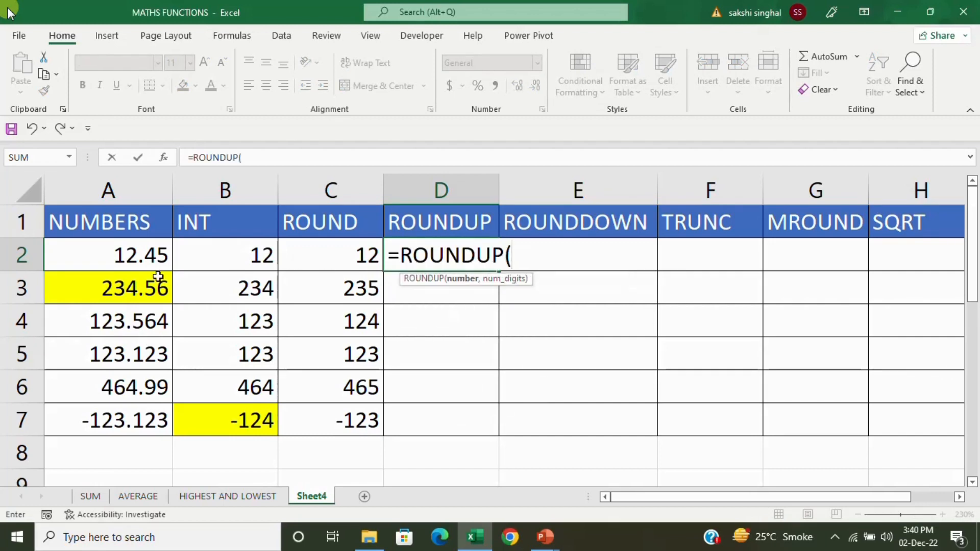
pyautogui.click(110, 257)
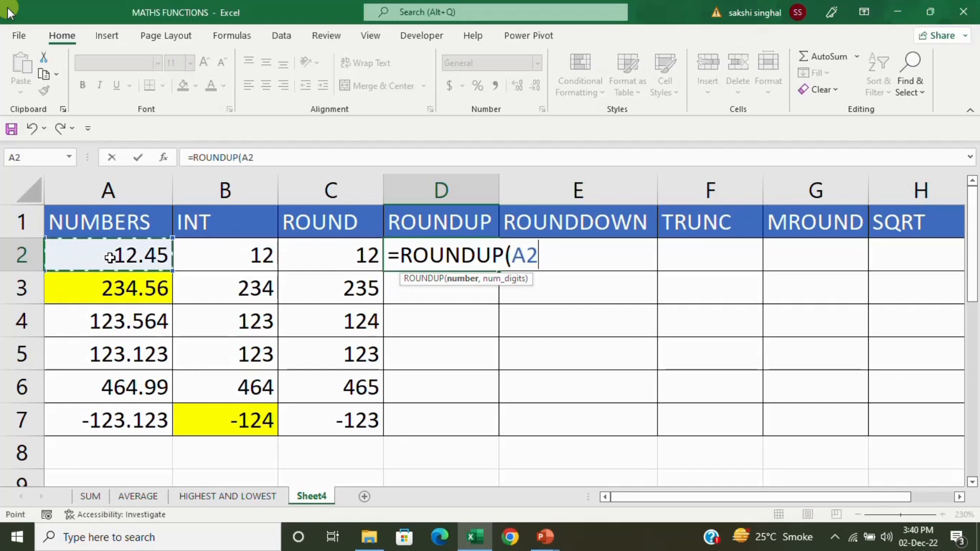
pyautogui.write(',')
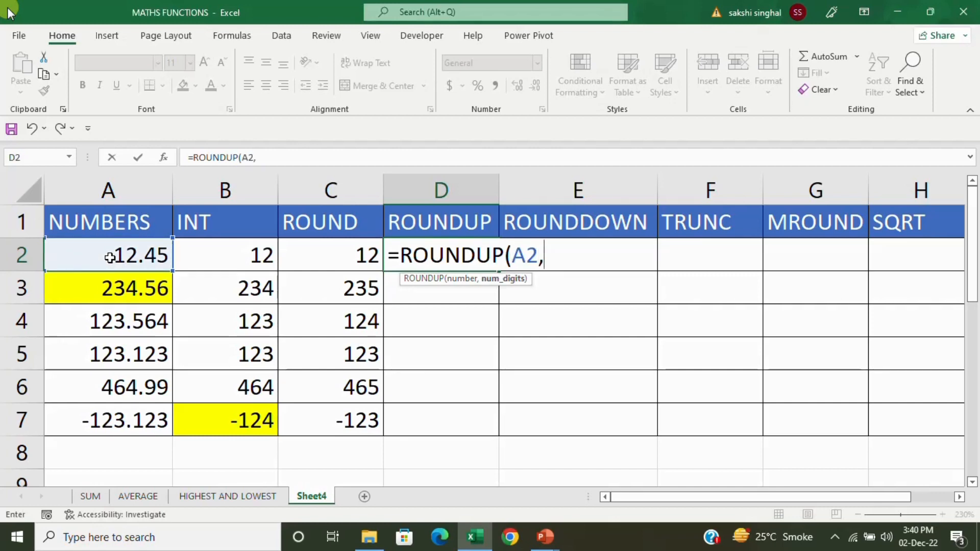
pyautogui.write('0)')
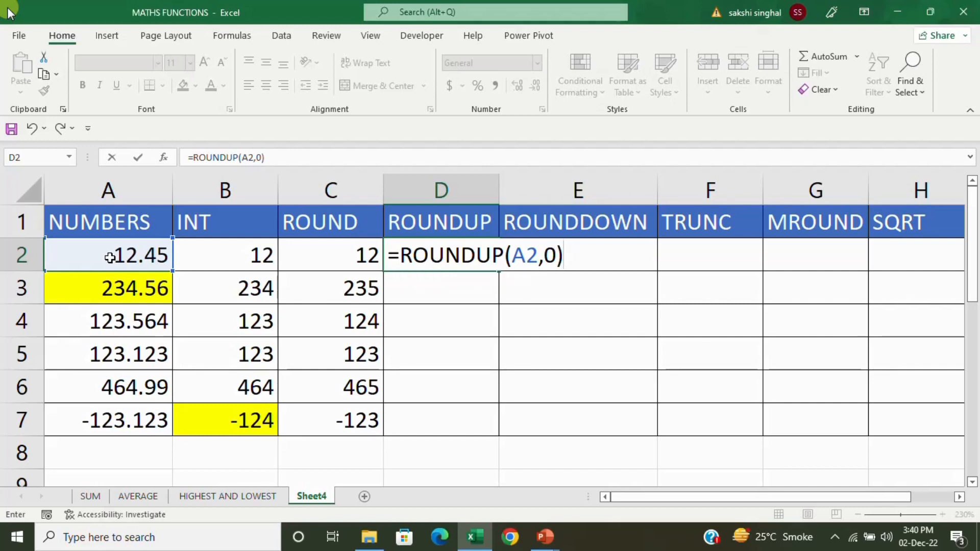
pyautogui.press('Return')
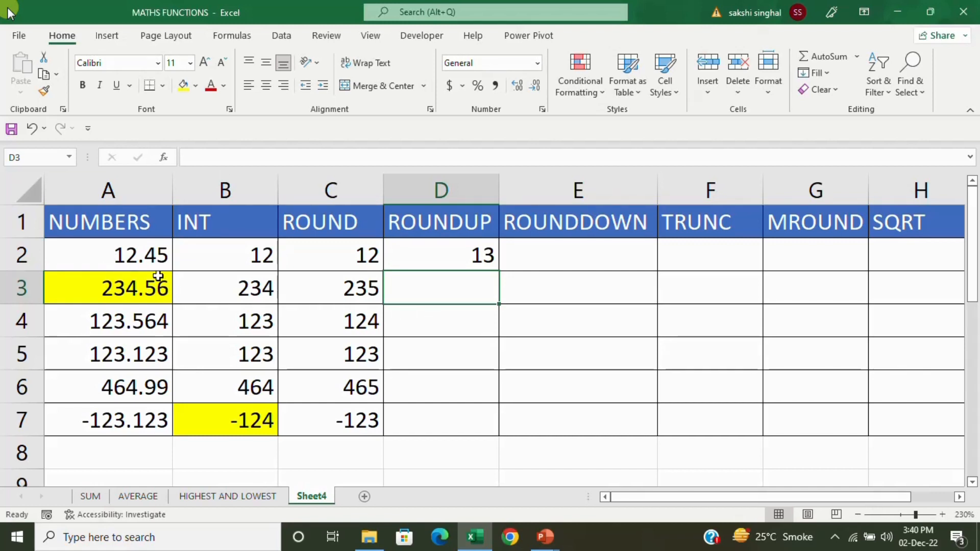
# Fill the ROUNDUP formula from cell D2 down the column through D7
pyautogui.click(464, 264)
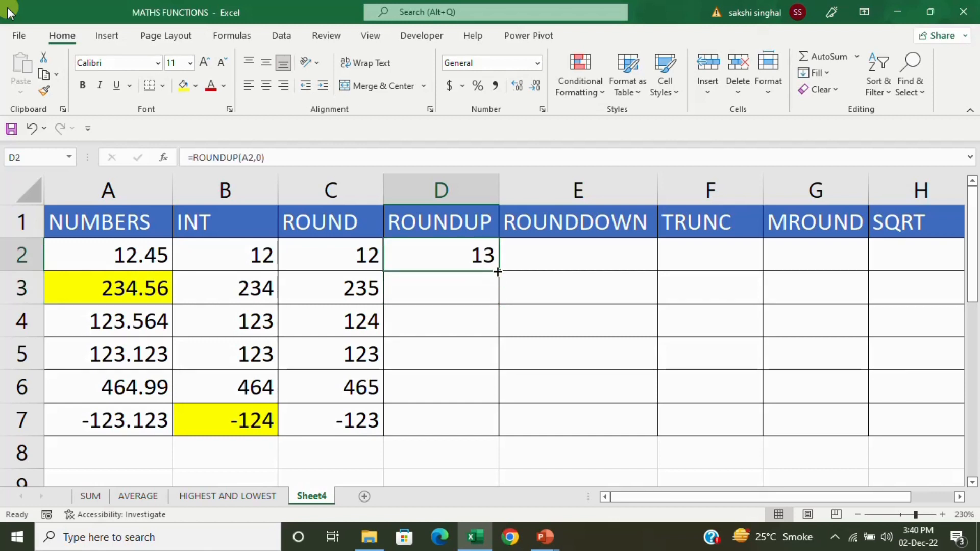
pyautogui.doubleClick(499, 272)
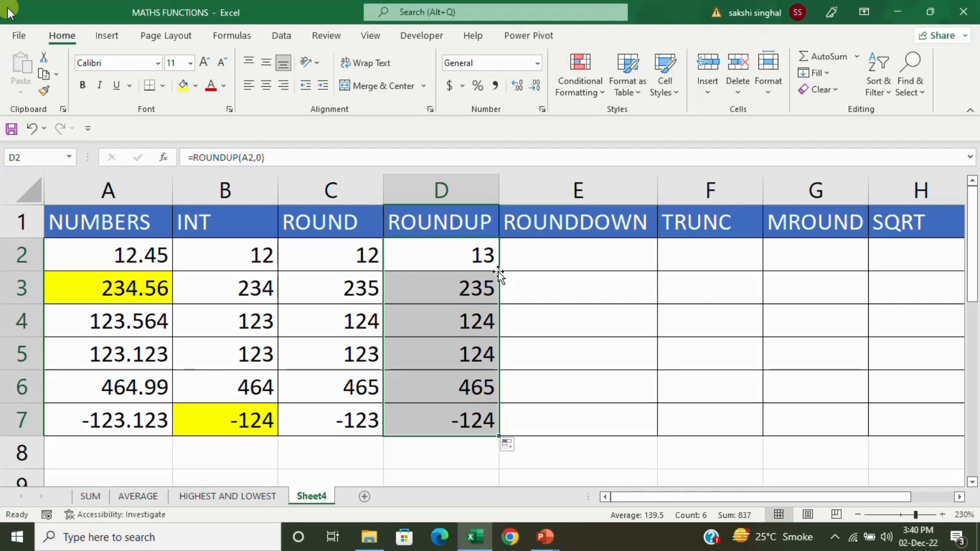
# Enter =ROUNDDOWN(A2,0) in cell E2 to round the first number down to zero decimal places
pyautogui.click(524, 256)
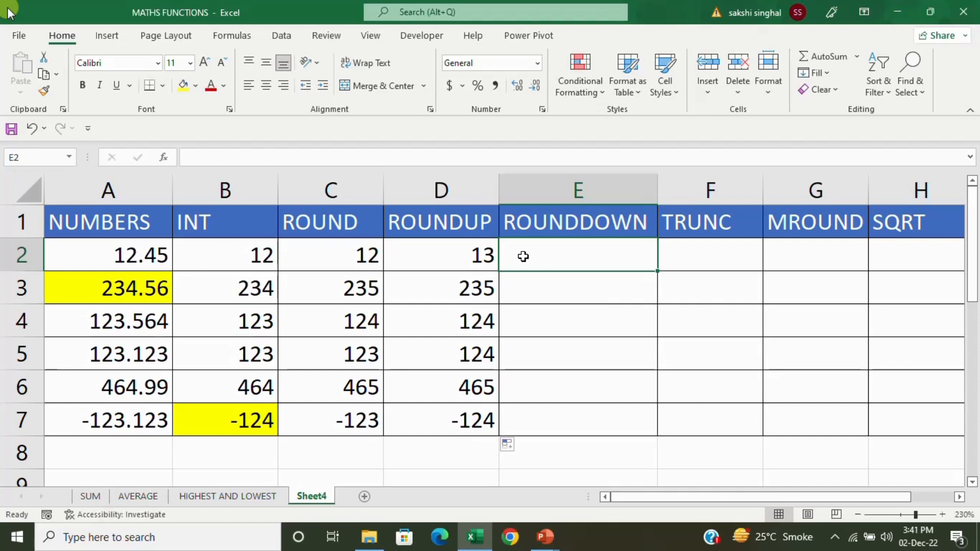
pyautogui.write('=roundd')
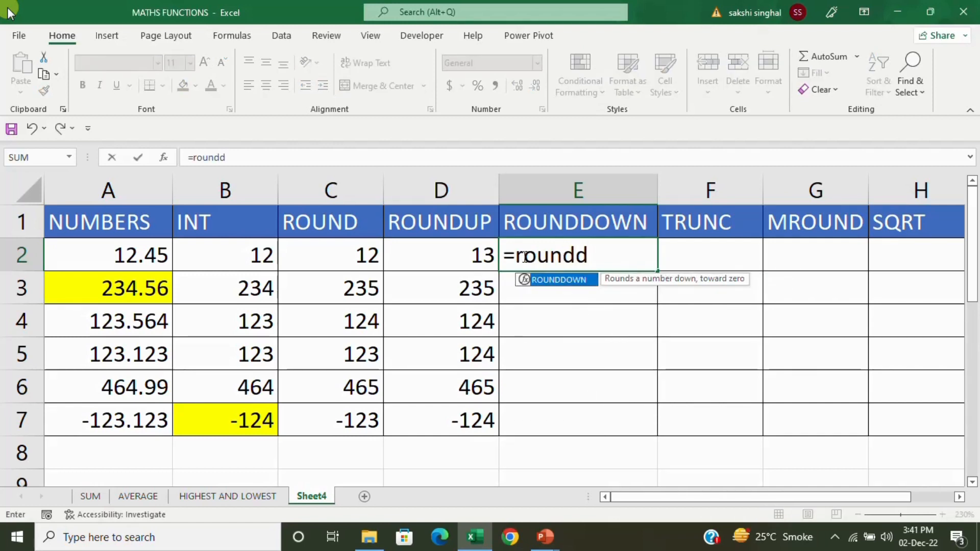
pyautogui.press('Tab')
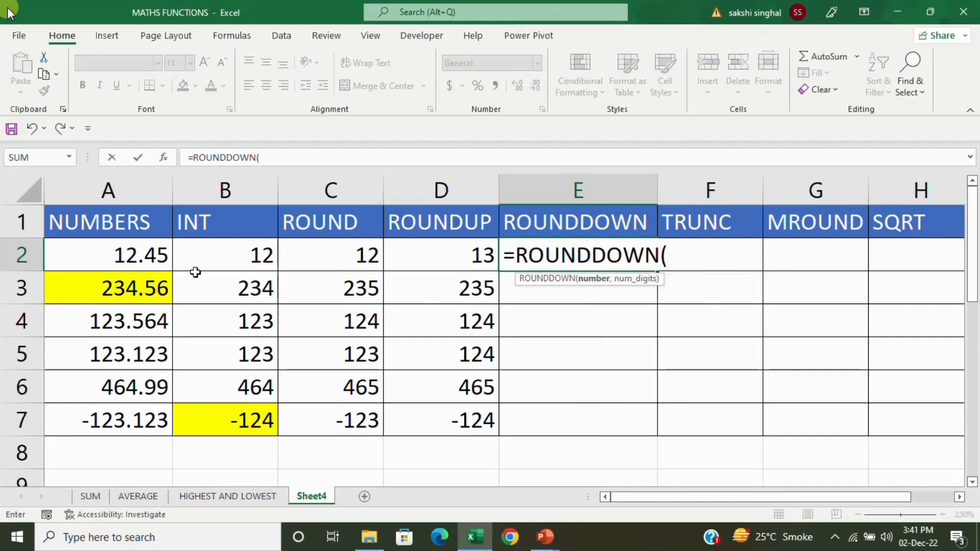
pyautogui.click(142, 255)
pyautogui.write(',')
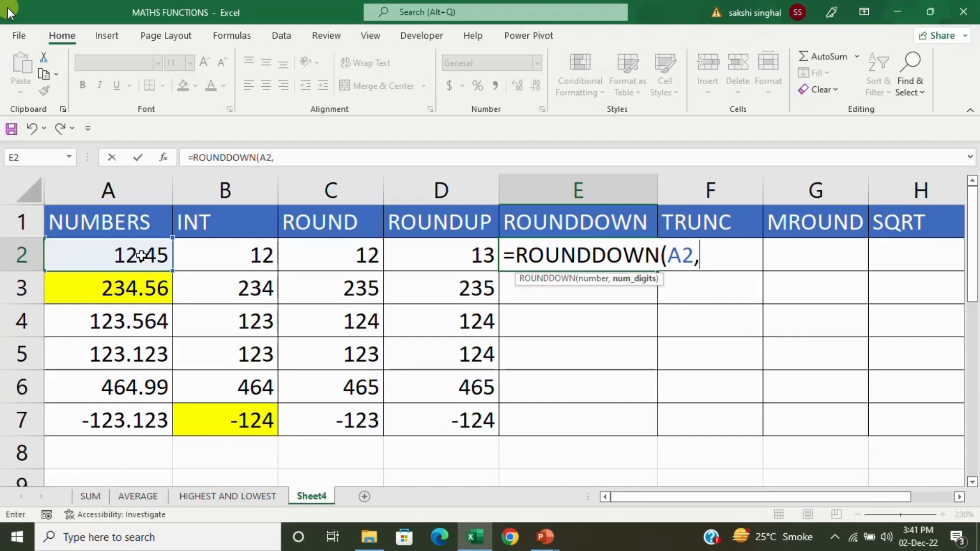
pyautogui.write('0')
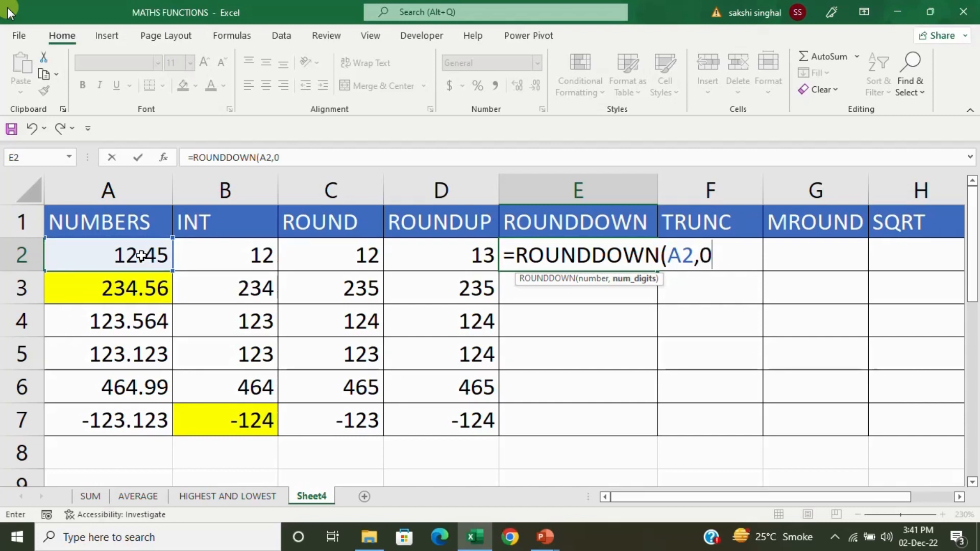
pyautogui.write(')')
pyautogui.press('Return')
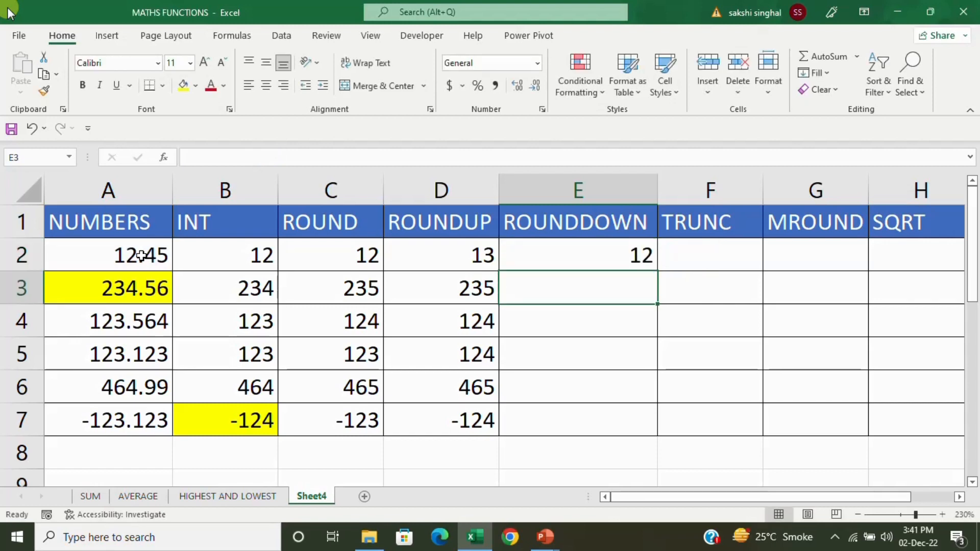
# Fill the ROUNDDOWN formula down through E7 and highlight cell E7 with yellow fill
pyautogui.click(602, 263)
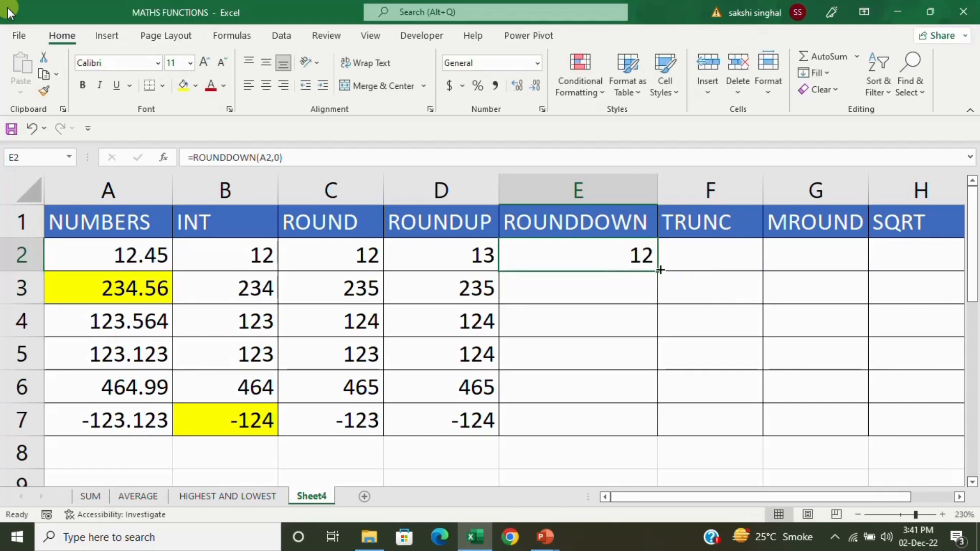
pyautogui.moveTo(660, 273); pyautogui.dragTo(657, 437)
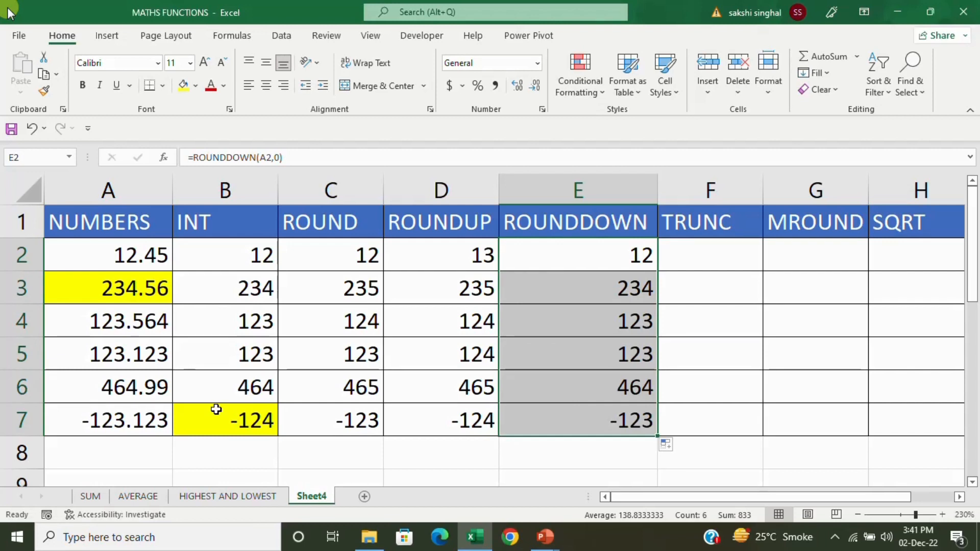
pyautogui.click(535, 428)
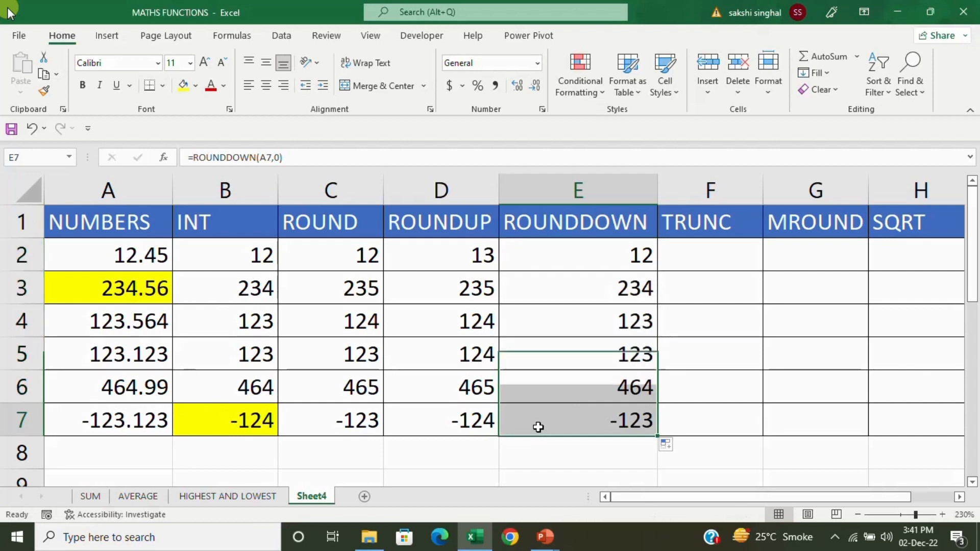
pyautogui.click(182, 91)
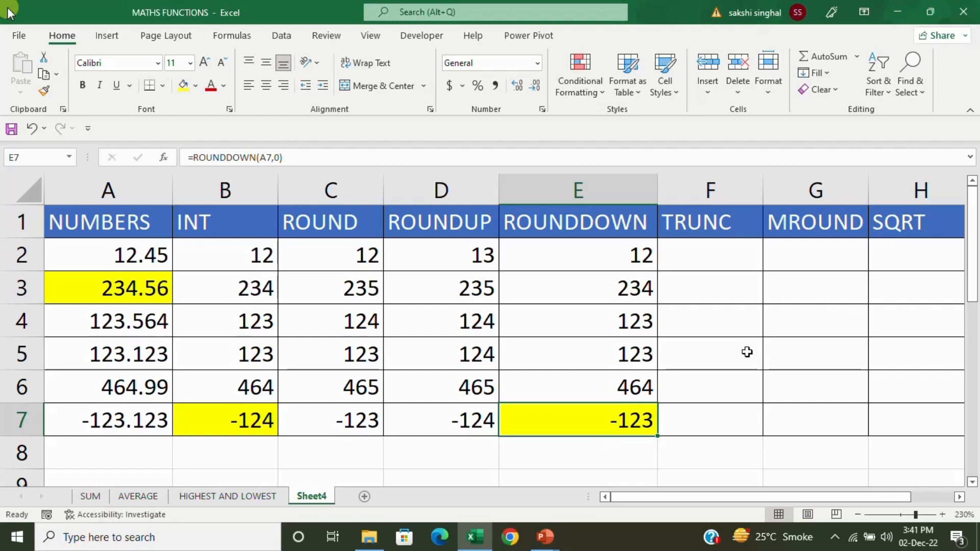
# Enter =TRUNC(A2,0) in cell F2 and fill the formula down the TRUNC column through F7
pyautogui.click(704, 255)
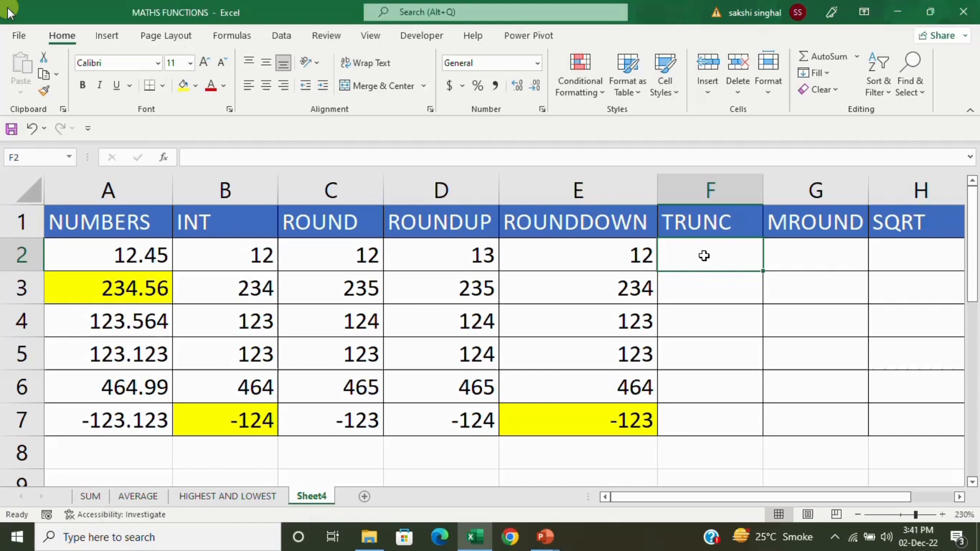
pyautogui.write('=tru')
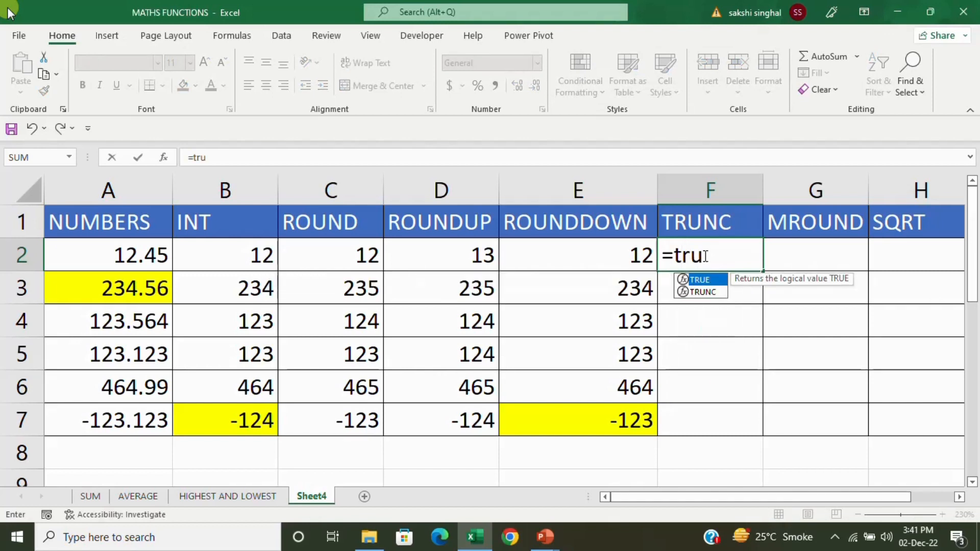
pyautogui.write('nc')
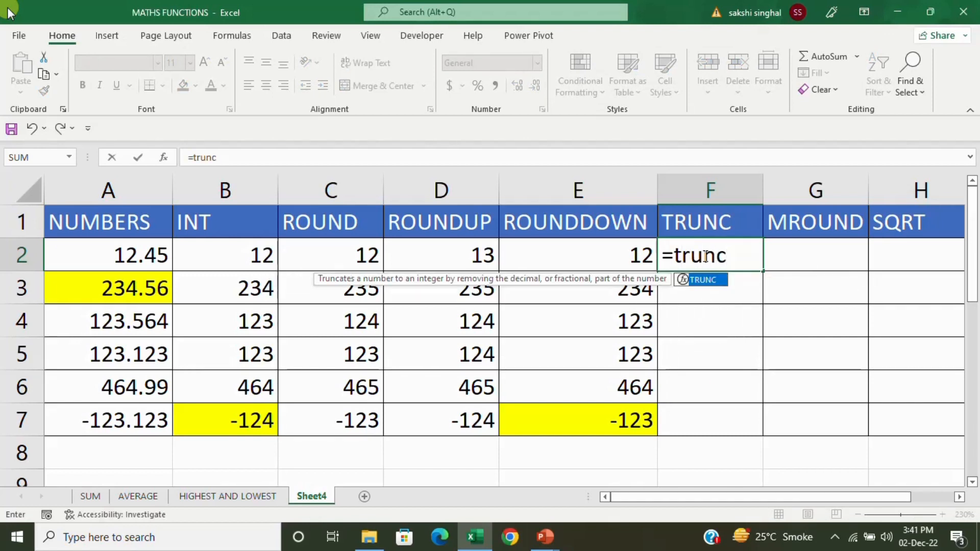
pyautogui.press('Tab')
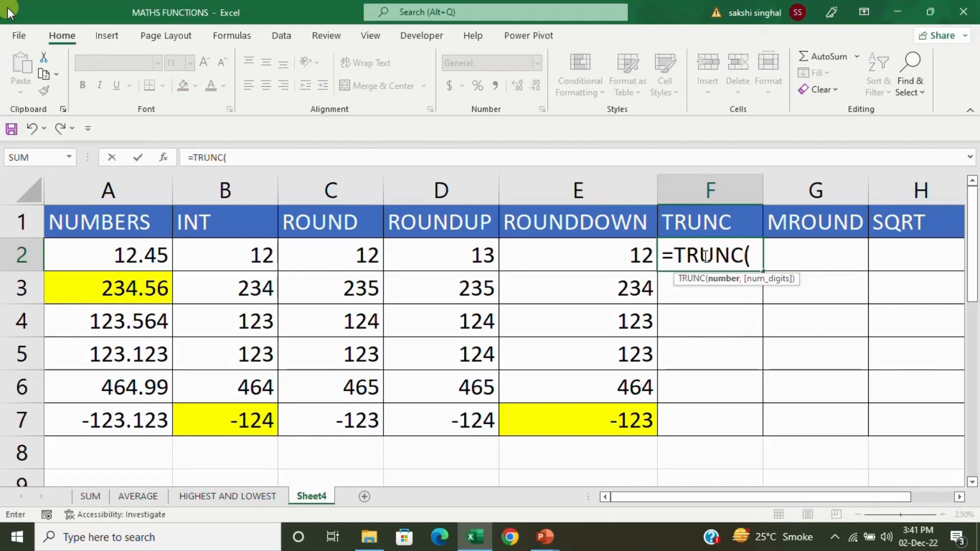
pyautogui.click(119, 255)
pyautogui.write(',')
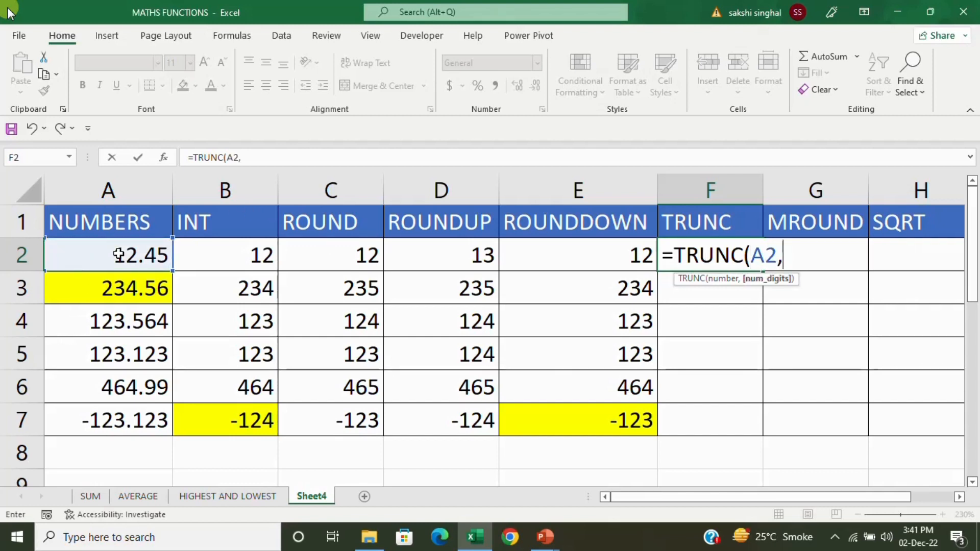
pyautogui.write('0)')
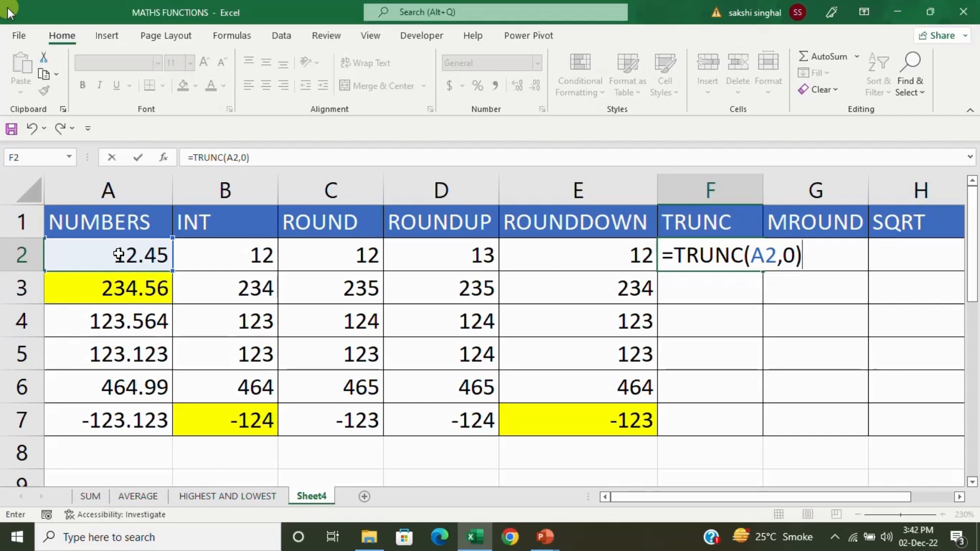
pyautogui.press('Return')
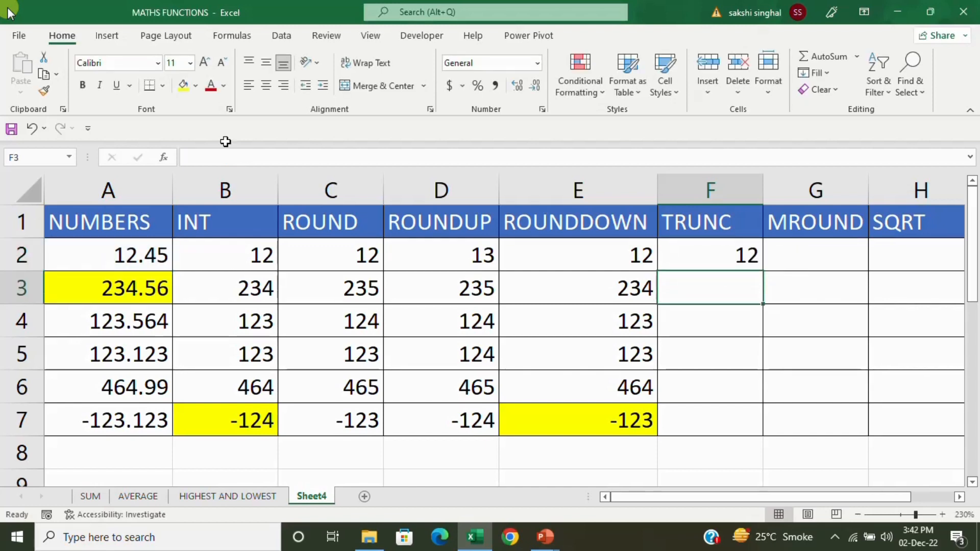
pyautogui.click(696, 244)
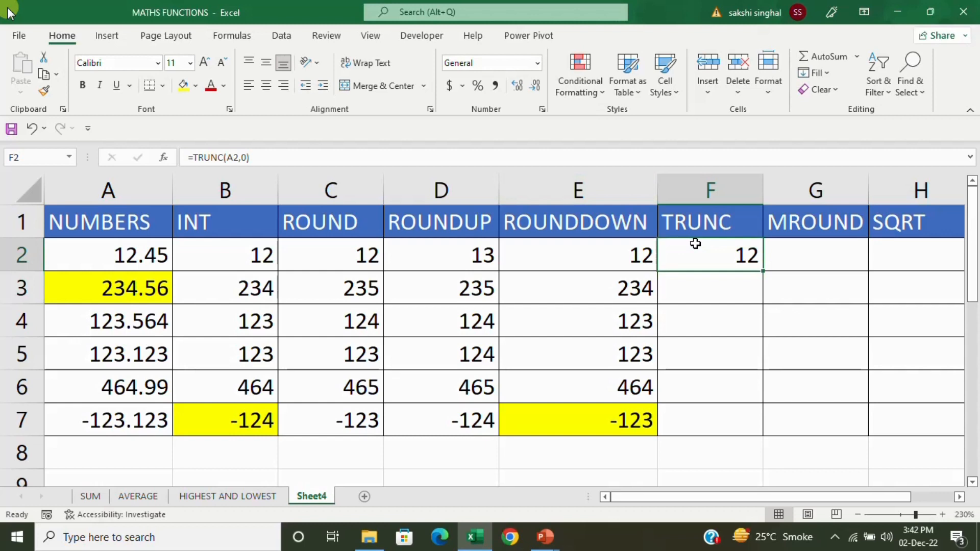
pyautogui.doubleClick(761, 270)
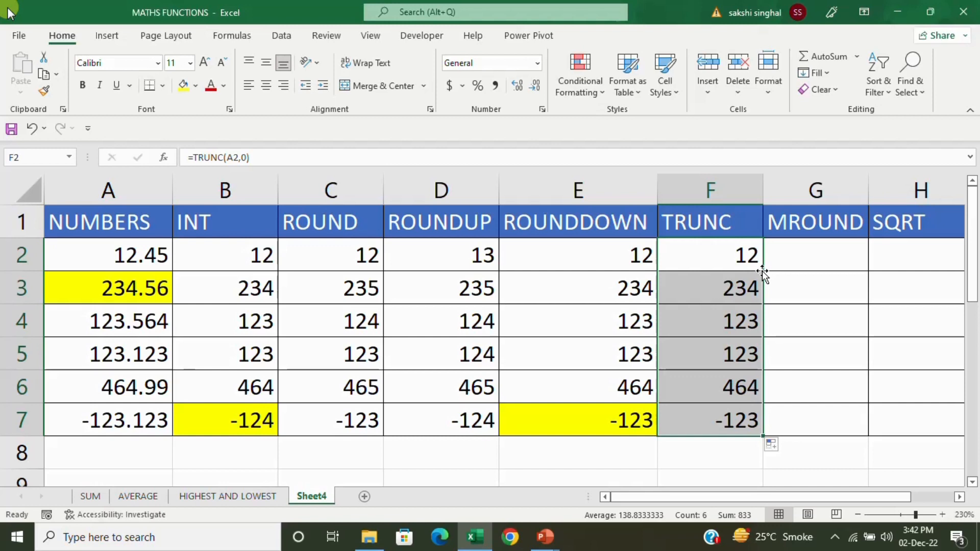
# Enter =MROUND(A2,10) in cell G2 to round the first number to the nearest multiple of 10
pyautogui.click(852, 253)
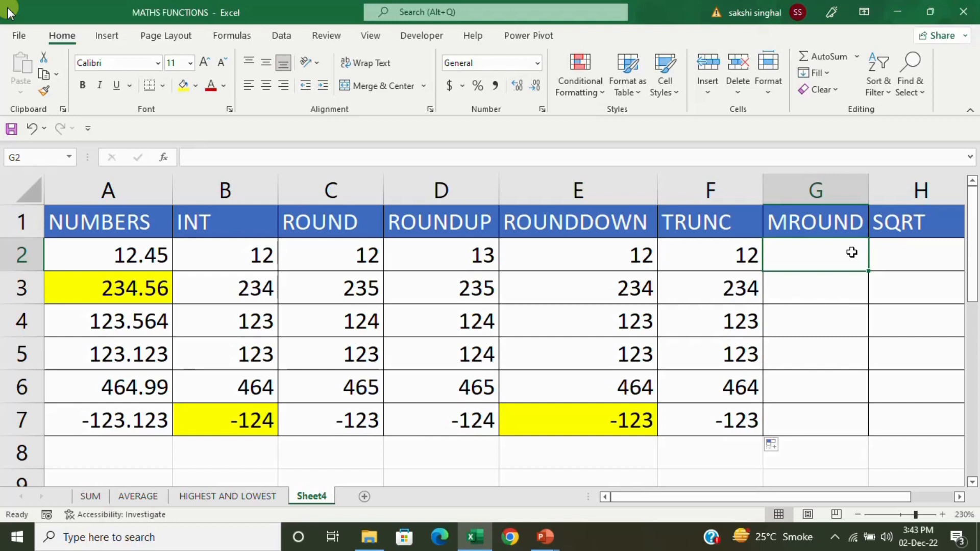
pyautogui.write('=mround')
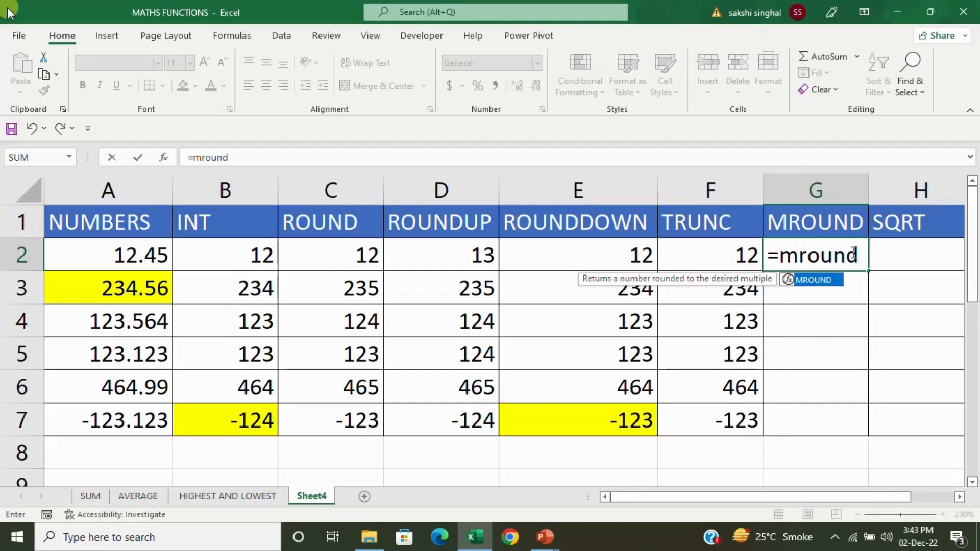
pyautogui.press('Tab')
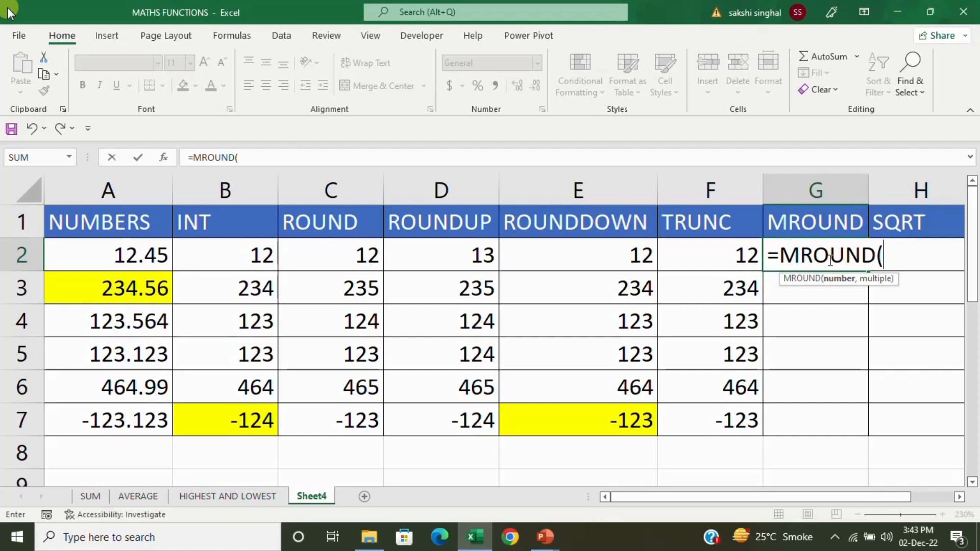
pyautogui.click(136, 254)
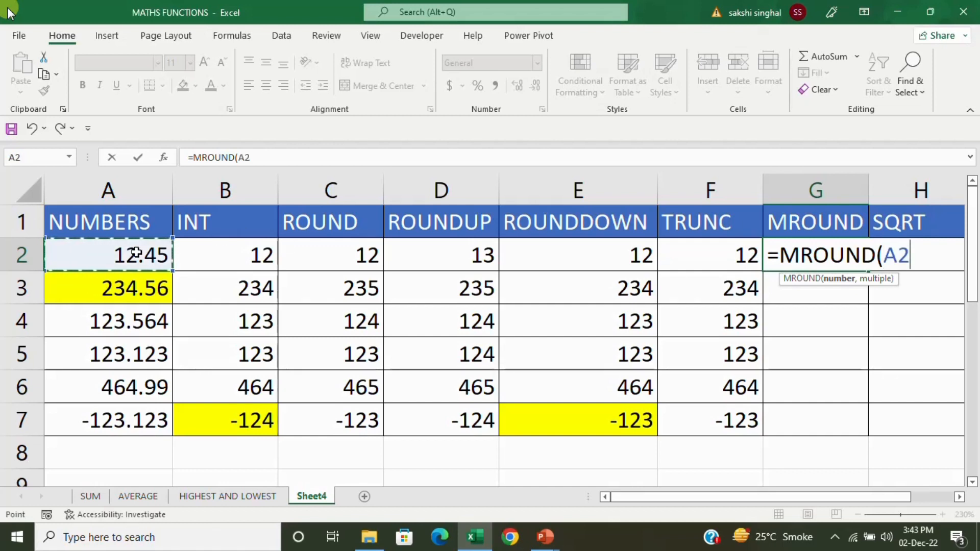
pyautogui.write(',')
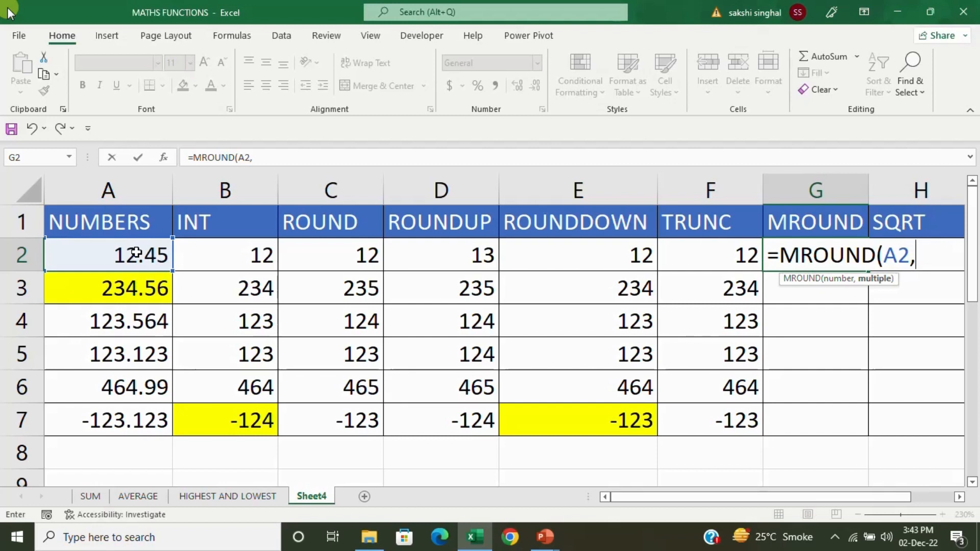
pyautogui.write('10')
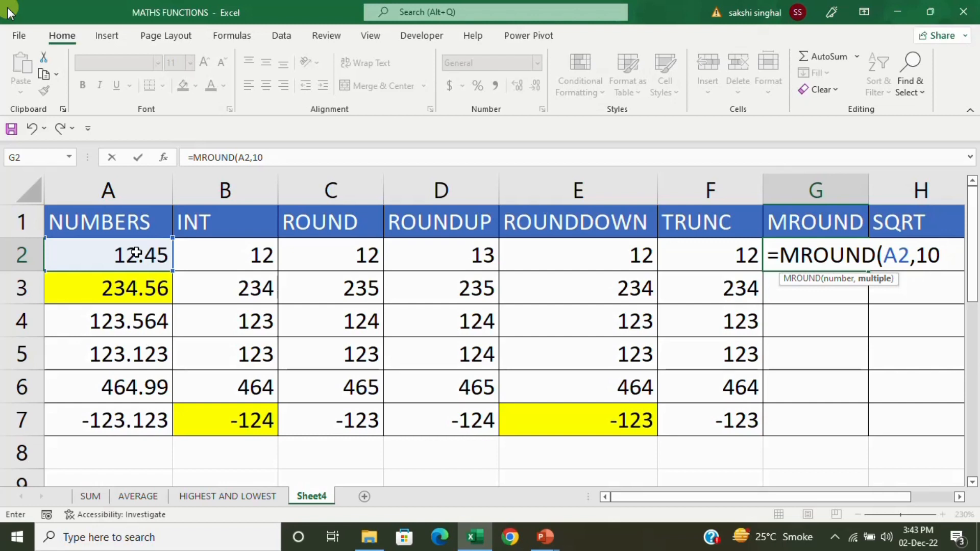
pyautogui.write(')')
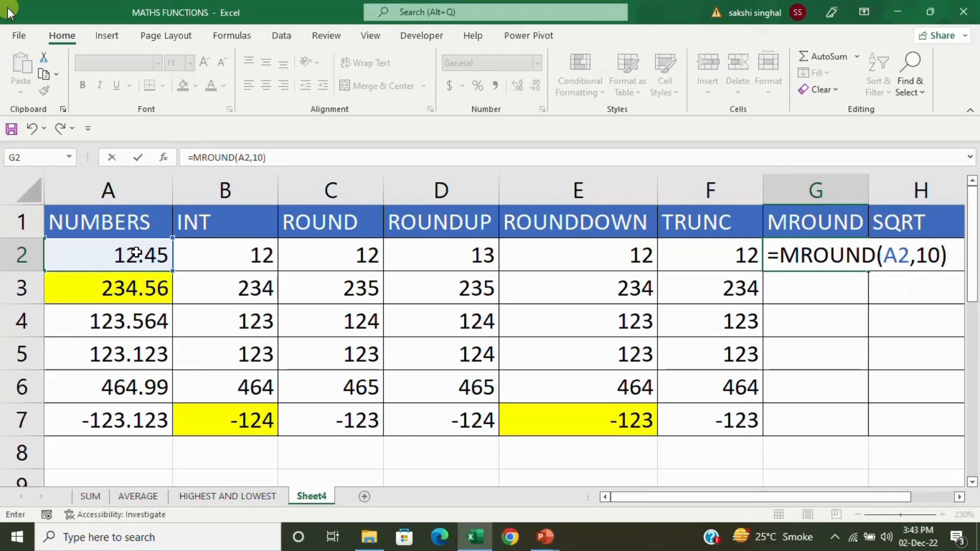
pyautogui.press('Return')
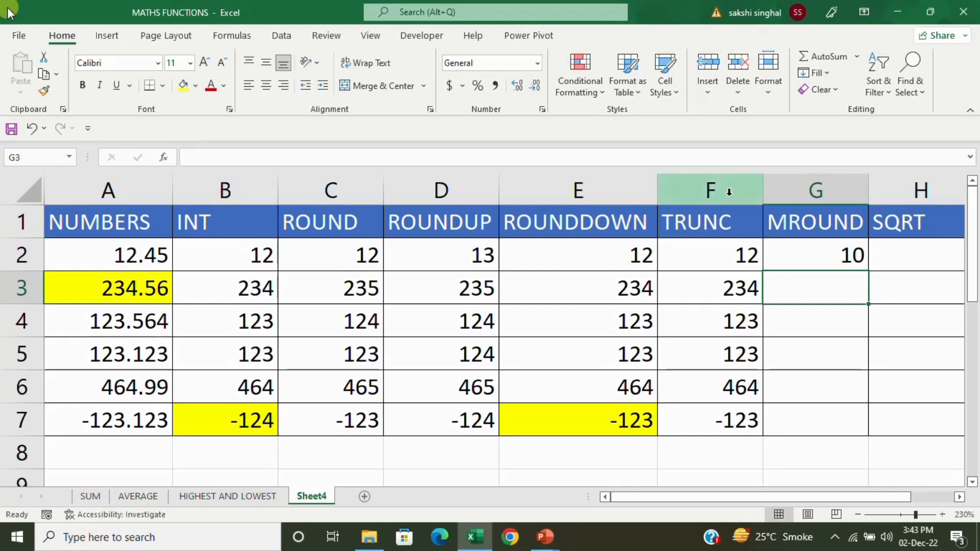
# Fill the MROUND formula down through G7 and highlight cell G7 with yellow fill
pyautogui.click(832, 256)
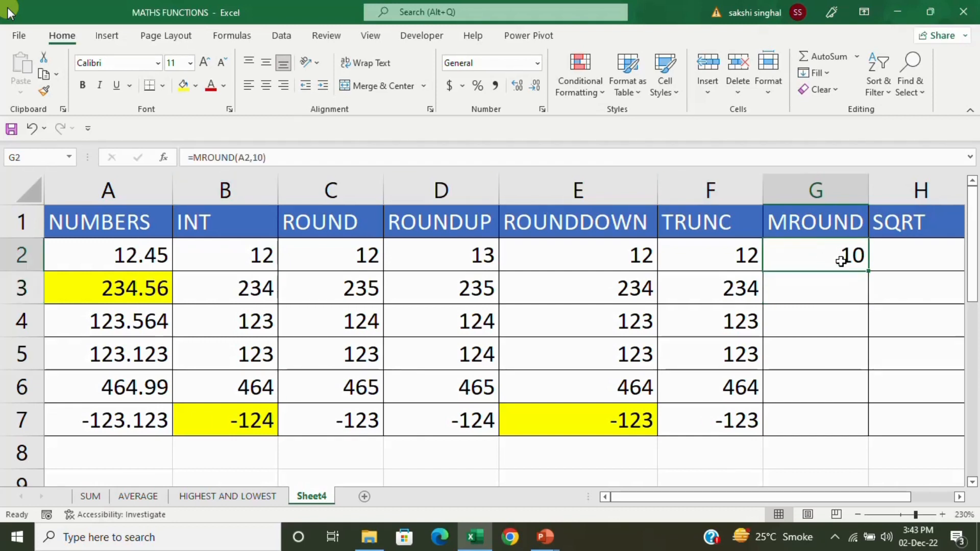
pyautogui.doubleClick(868, 269)
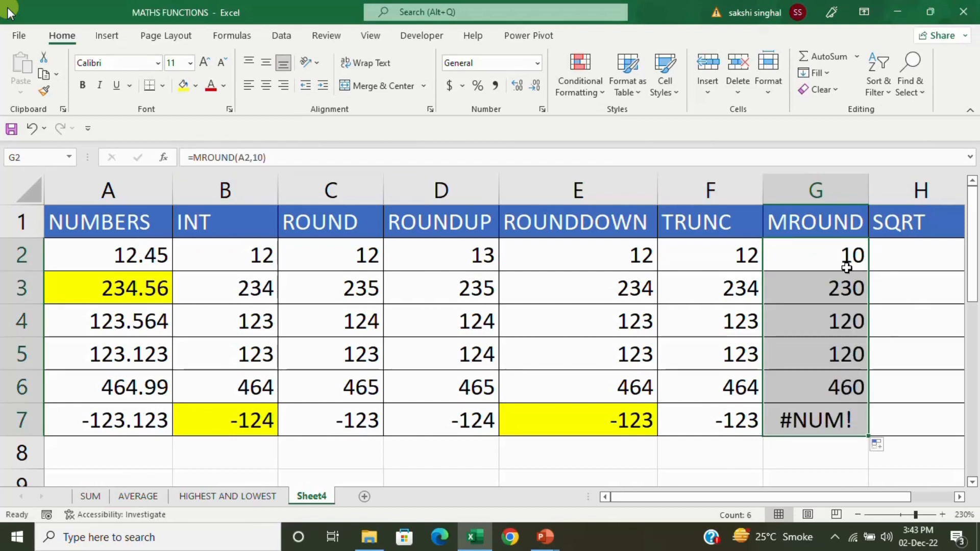
pyautogui.click(819, 411)
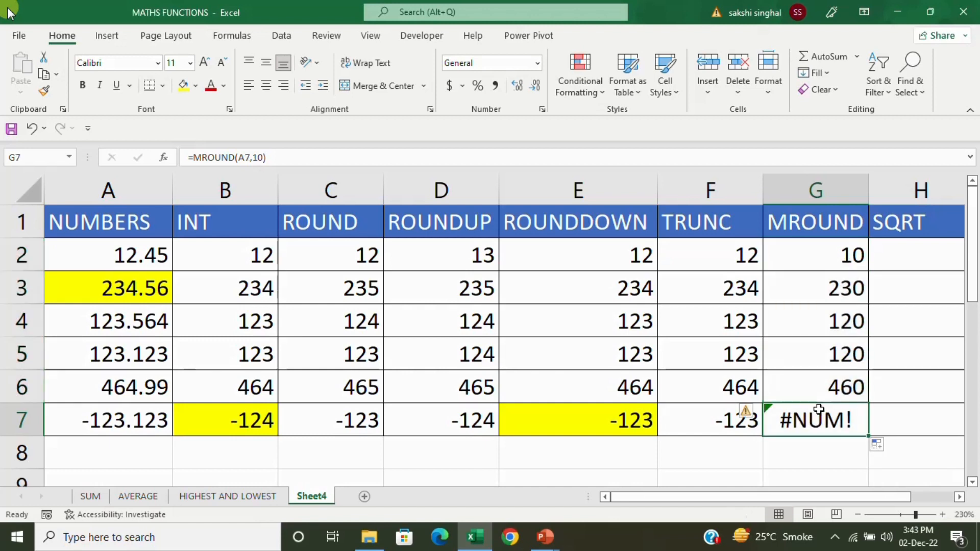
pyautogui.click(183, 91)
pyautogui.click(668, 334)
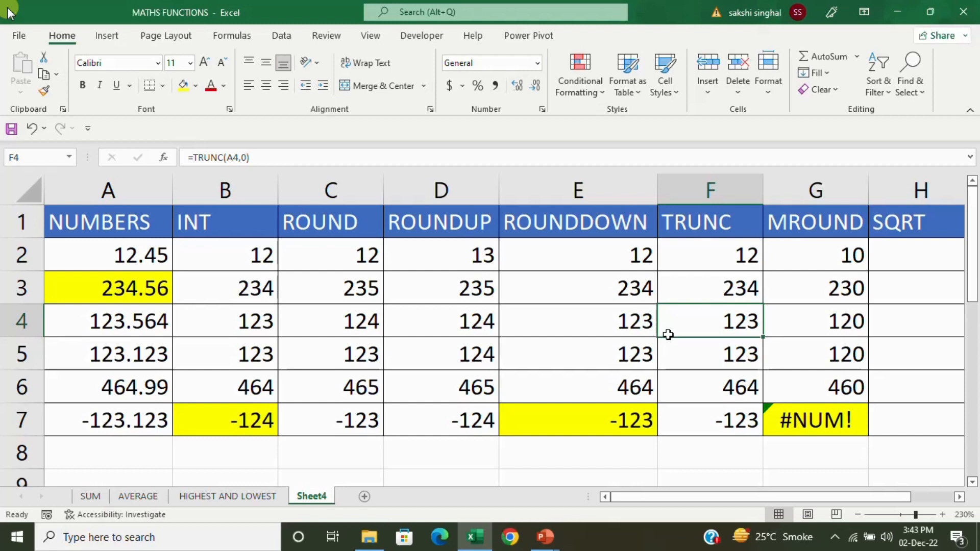
# Enter 144 in cell C10 and the heading sqrt in cell D9 below the table
pyautogui.click(906, 252)
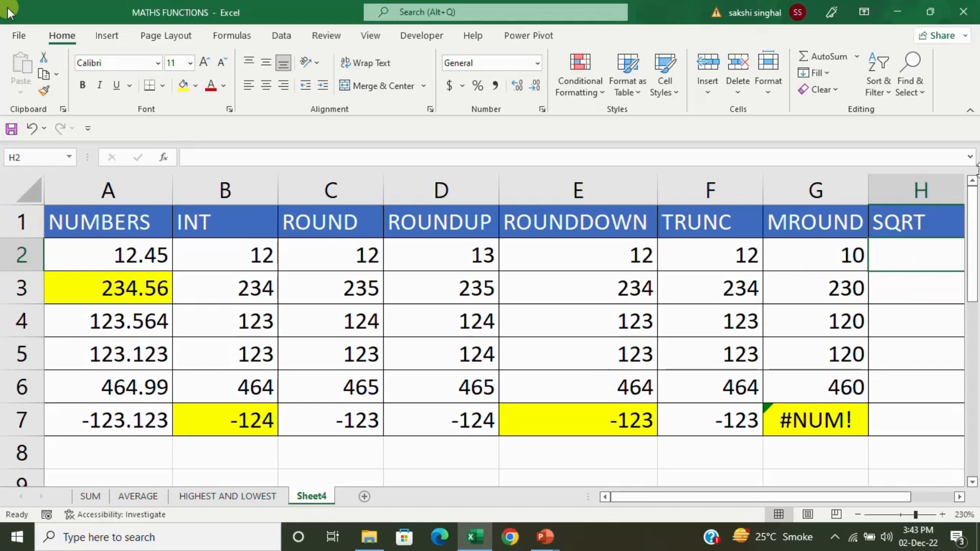
pyautogui.moveTo(976, 197); pyautogui.dragTo(972, 301)
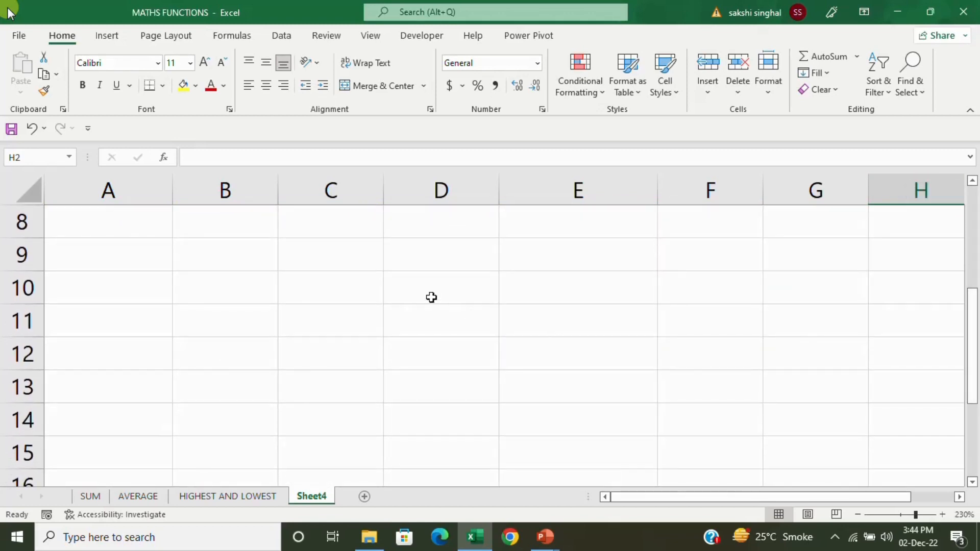
pyautogui.click(358, 259)
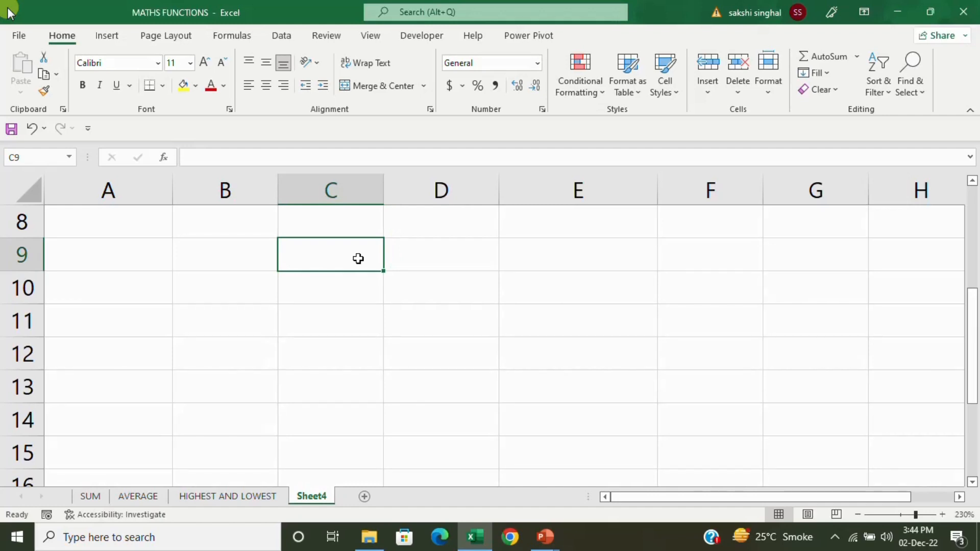
pyautogui.press('Down')
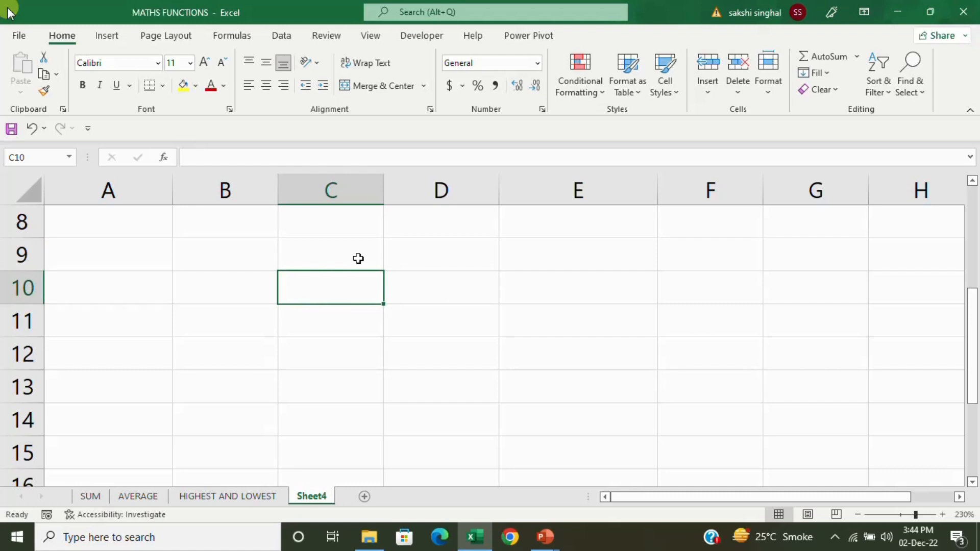
pyautogui.write('144')
pyautogui.press('Tab')
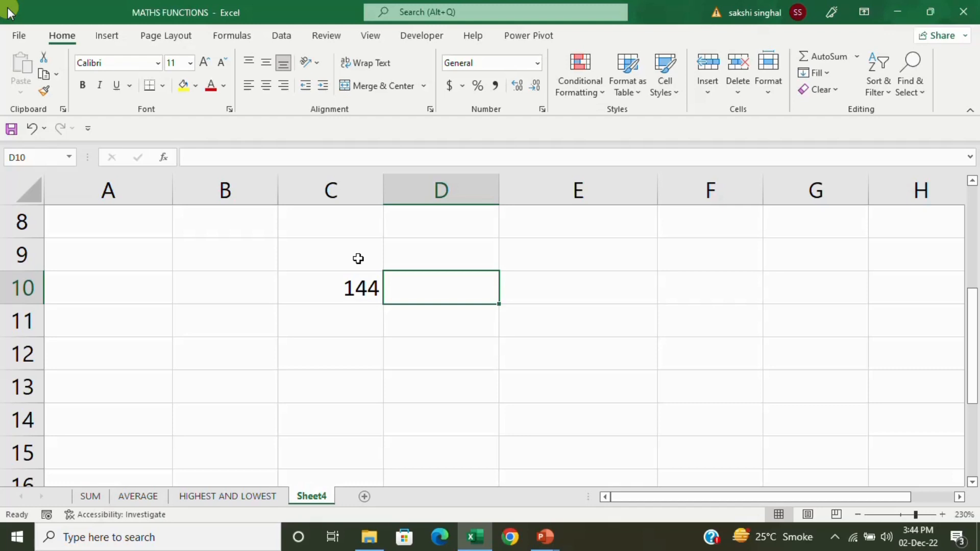
pyautogui.press('Up')
pyautogui.write('s')
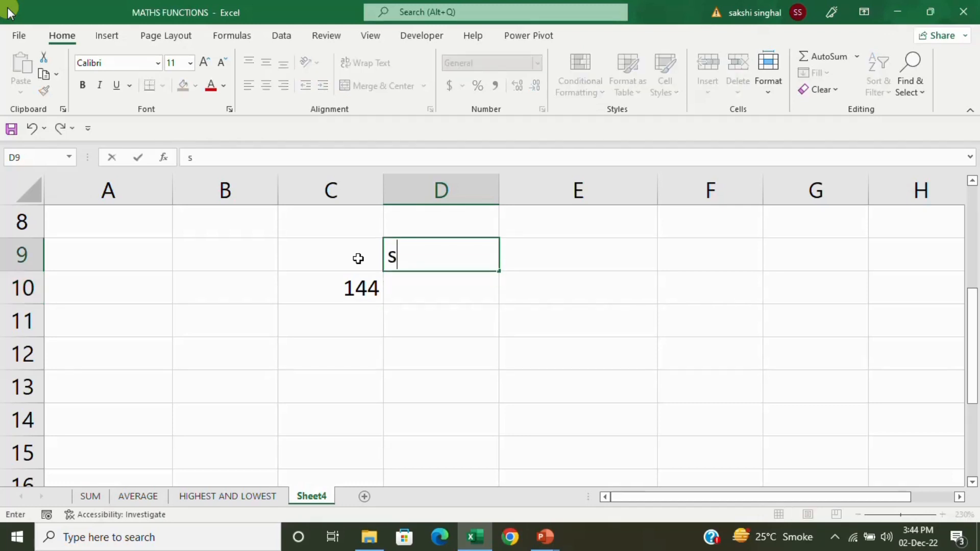
pyautogui.write('qrt')
pyautogui.press('Return')
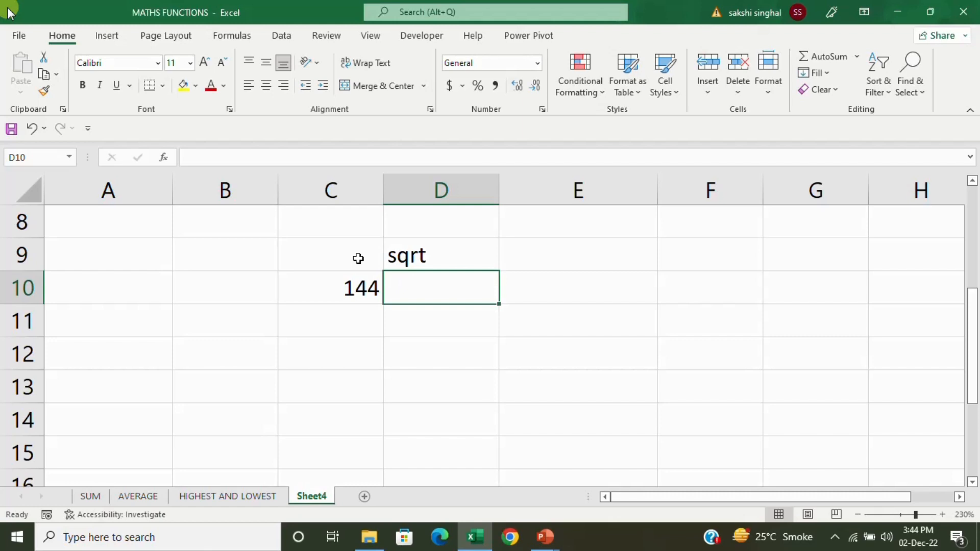
# Enter =SQRT(C10) in cell D10 to calculate the square root of the sample number
pyautogui.write('=')
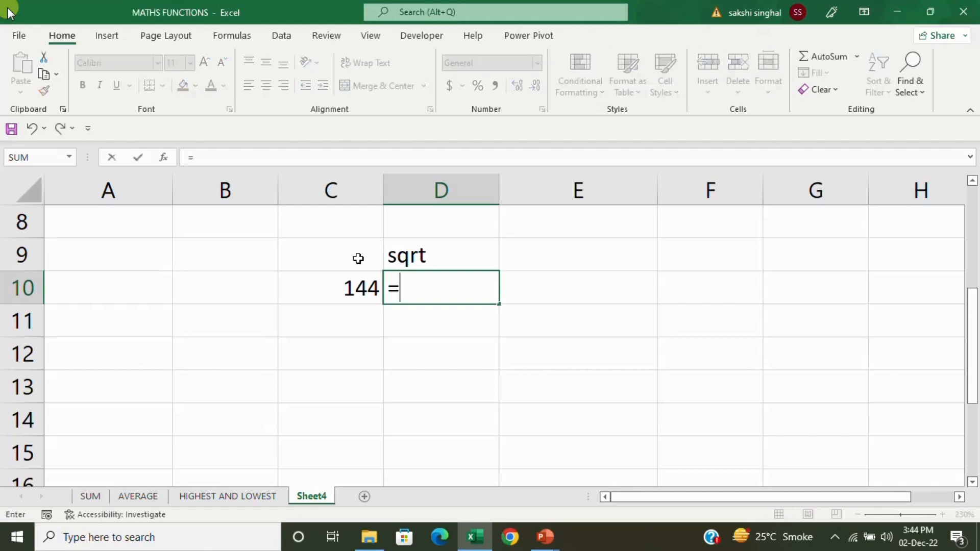
pyautogui.write('sqrt')
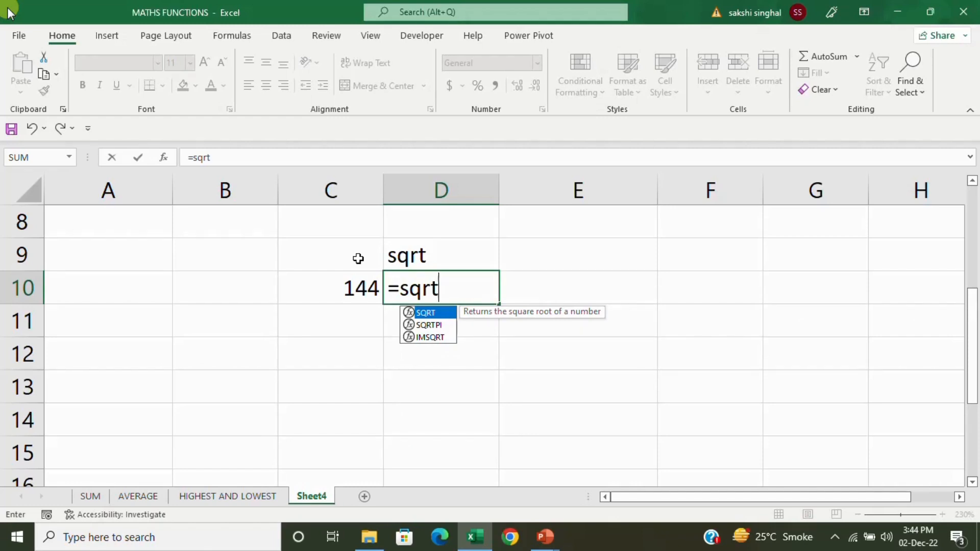
pyautogui.press('Tab')
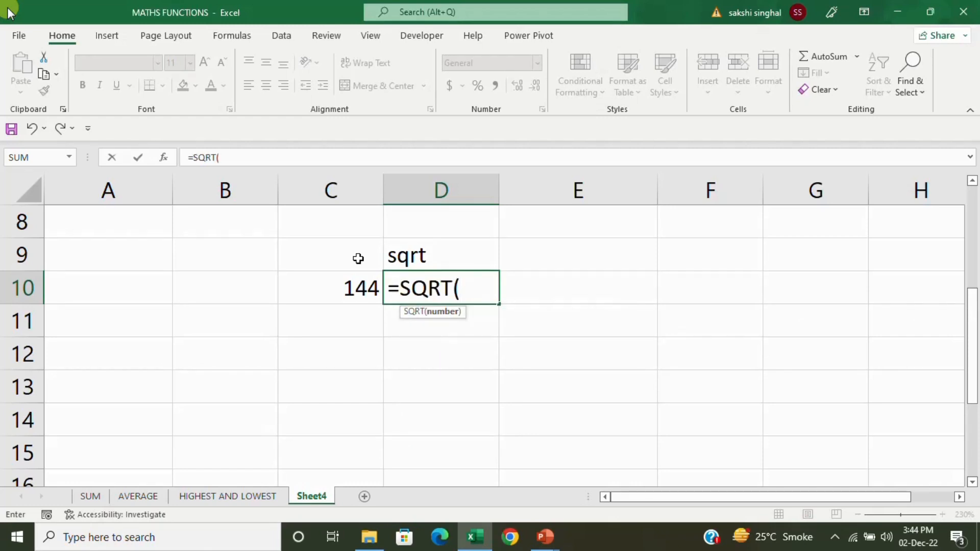
pyautogui.press('Left')
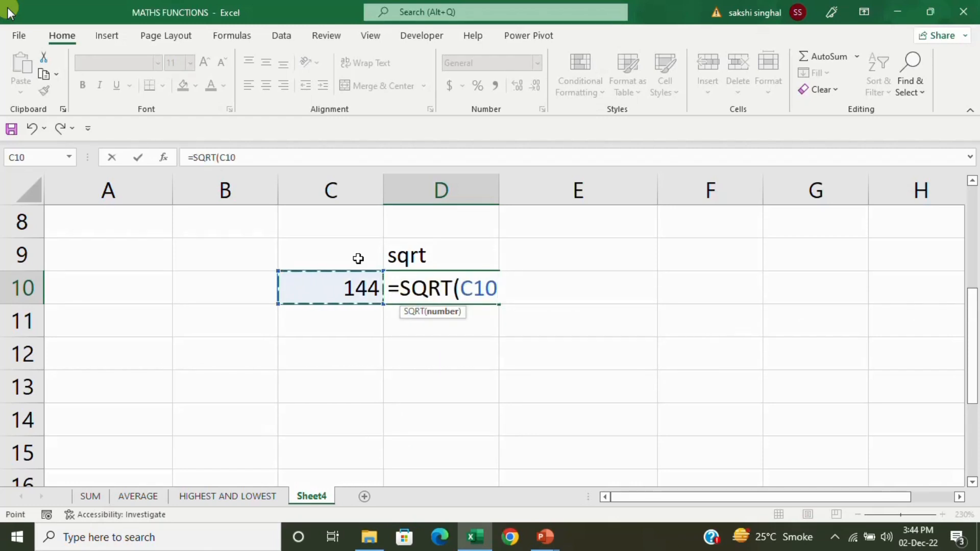
pyautogui.write(')')
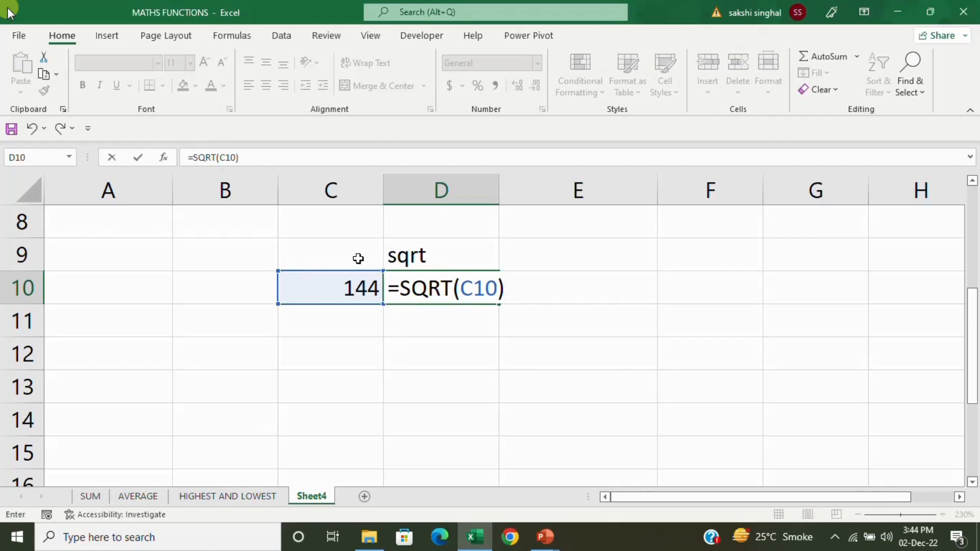
pyautogui.press('Return')
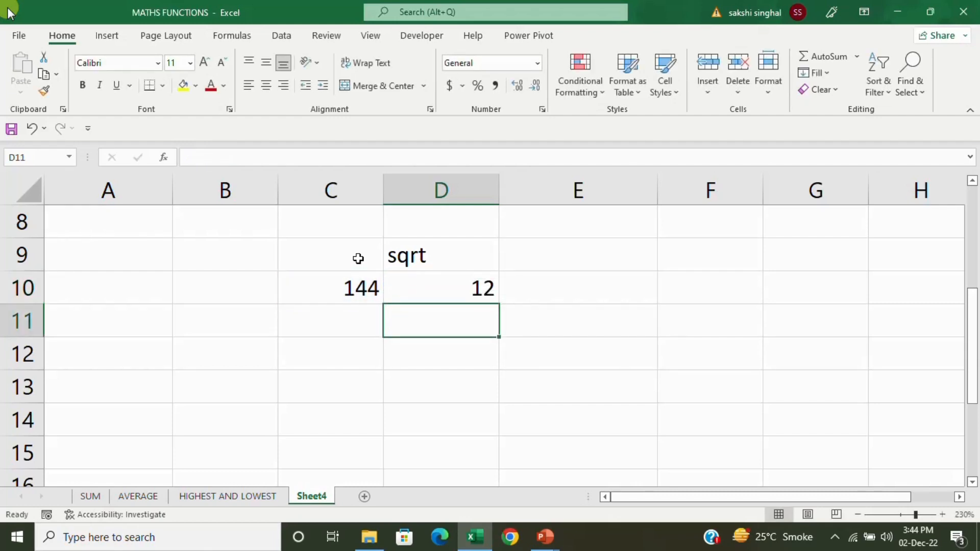
# Test the square root formula by changing the sample number in C10 to 169 and finally to 16
pyautogui.click(366, 286)
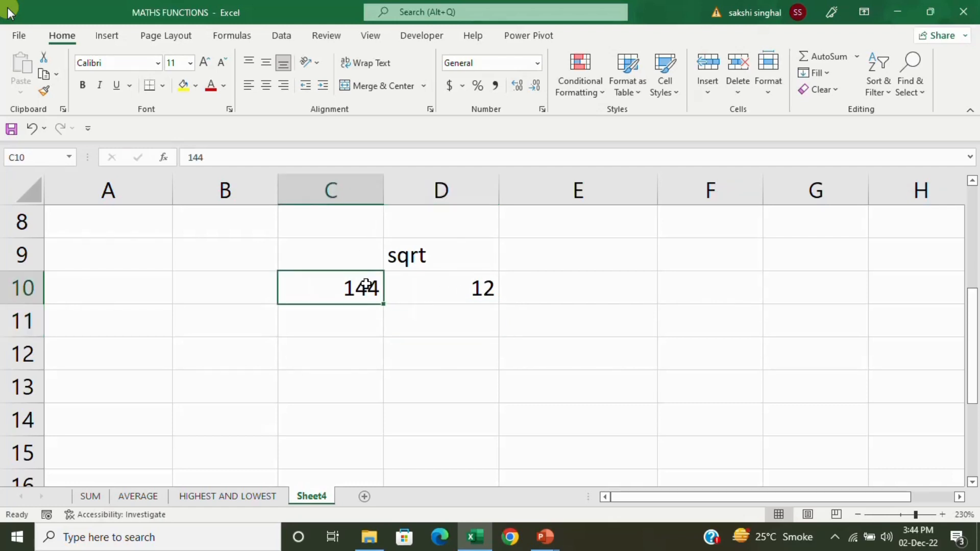
pyautogui.write('169')
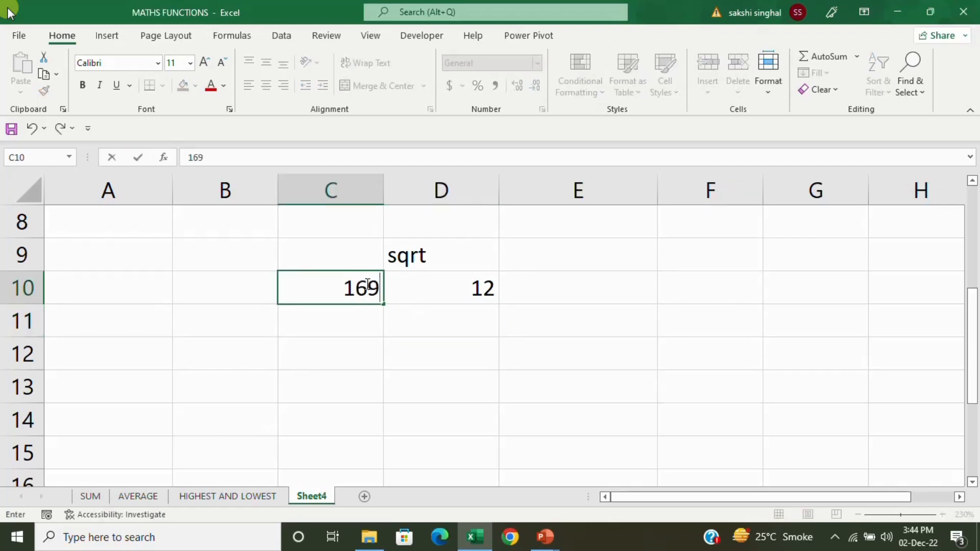
pyautogui.press('Return')
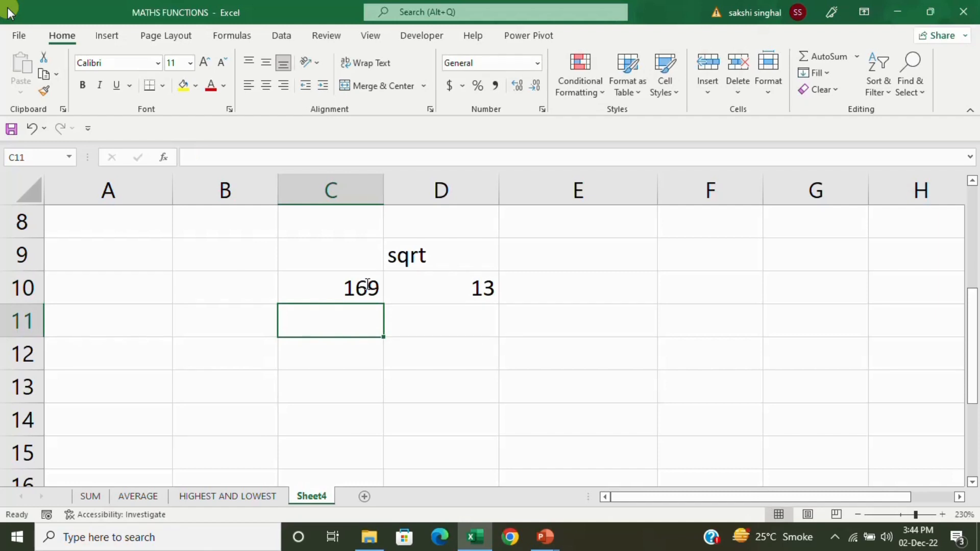
pyautogui.click(367, 284)
pyautogui.write('16')
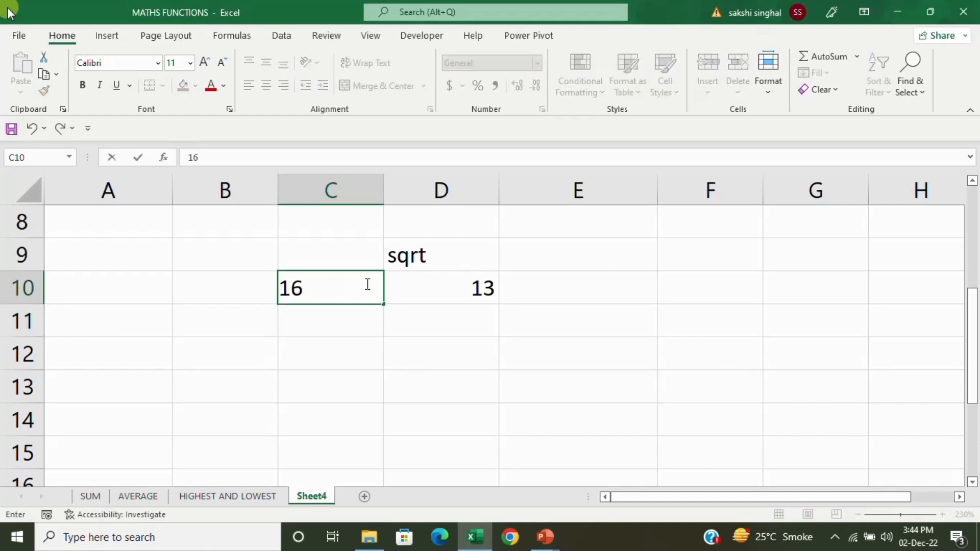
pyautogui.press('Return')
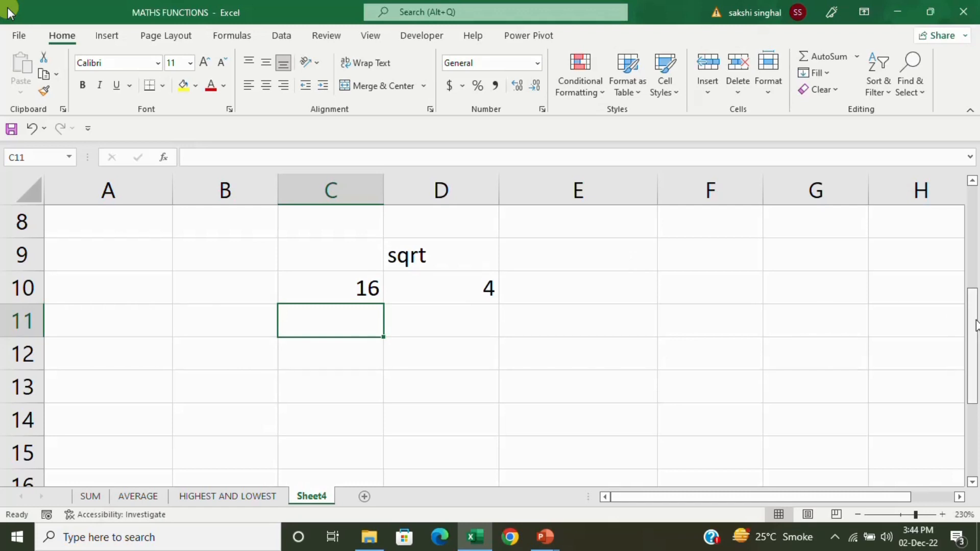
# Enter =SQRT(A2) in cell H2 of the SQRT column
pyautogui.moveTo(972, 326); pyautogui.dragTo(977, 179)
pyautogui.click(897, 245)
pyautogui.write('=')
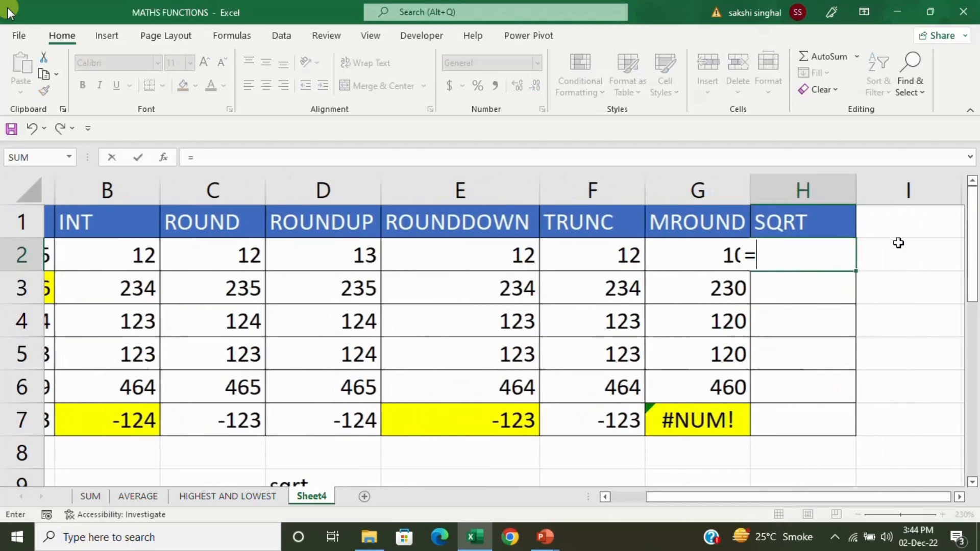
pyautogui.write('sqr')
pyautogui.press('Tab')
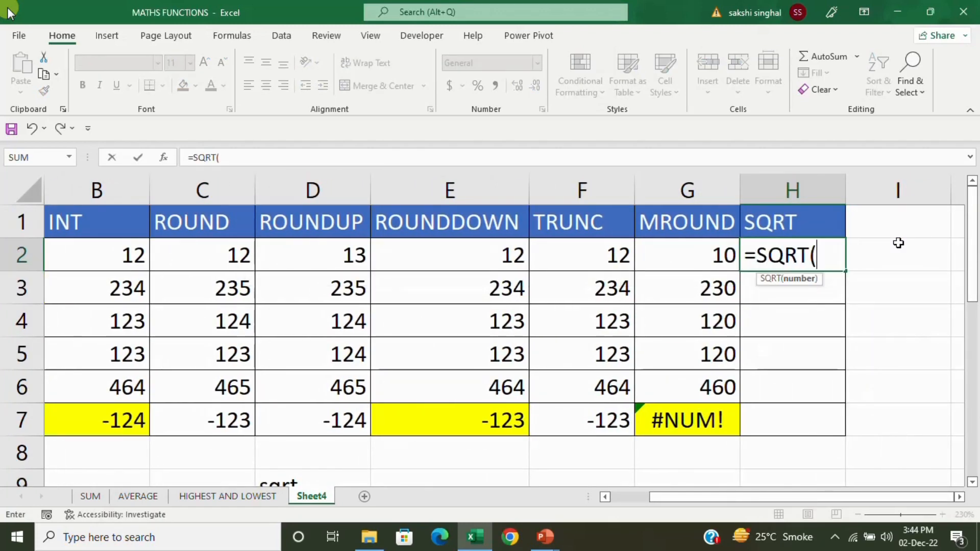
pyautogui.press('Left')
pyautogui.press('Left')
pyautogui.press('Left')
pyautogui.press('Left')
pyautogui.press('Left')
pyautogui.press('Left')
pyautogui.press('Left')
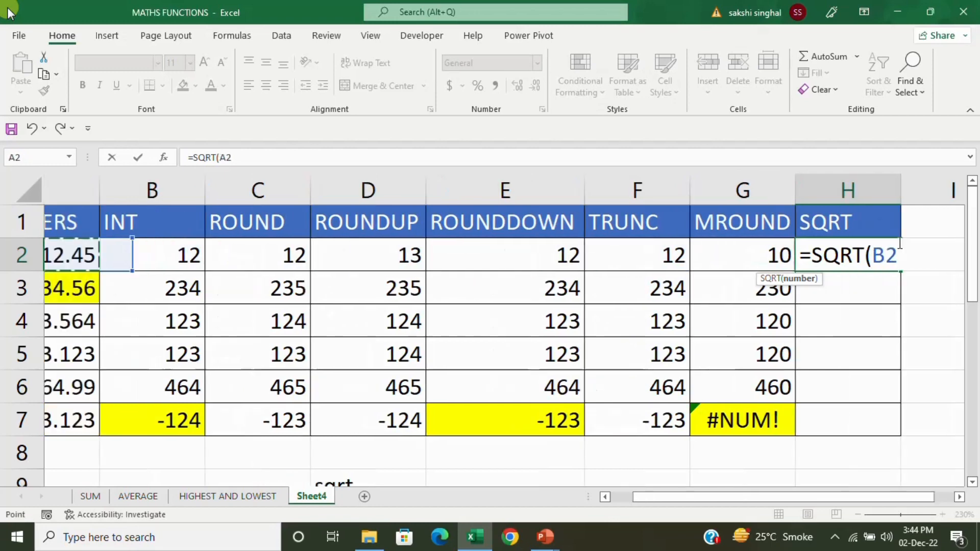
pyautogui.write(')')
pyautogui.press('Return')
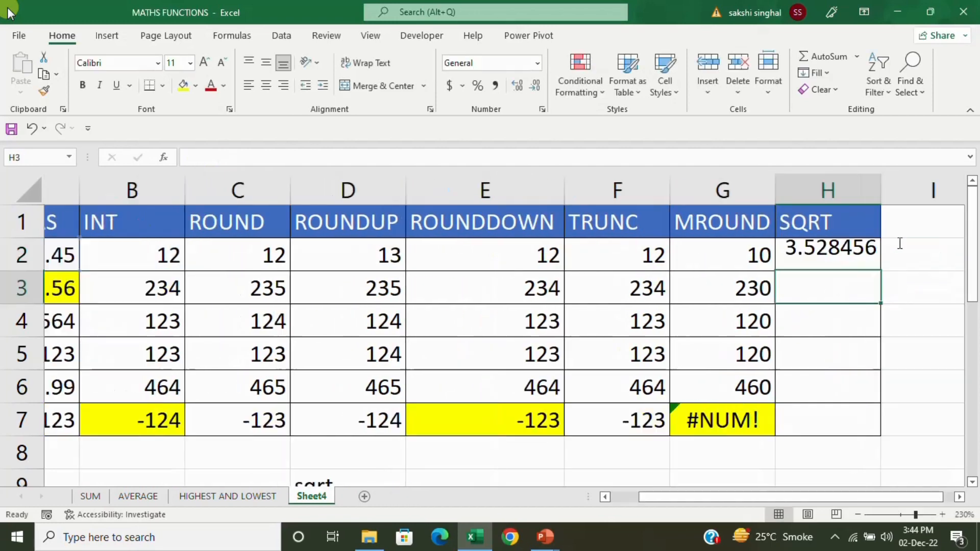
# Fill the SQRT formula down through H7 and highlight cell H7 with yellow fill
pyautogui.click(819, 247)
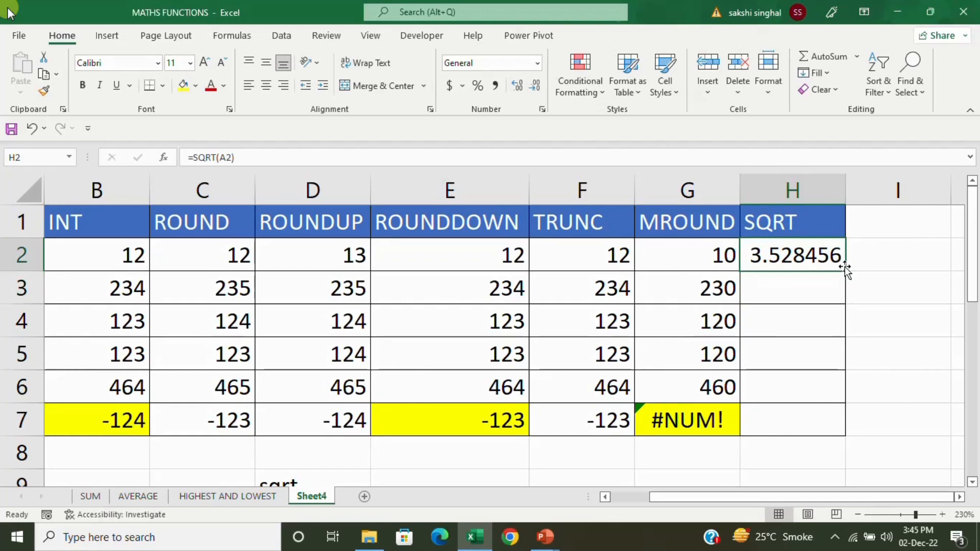
pyautogui.moveTo(847, 271); pyautogui.dragTo(812, 431)
pyautogui.click(781, 413)
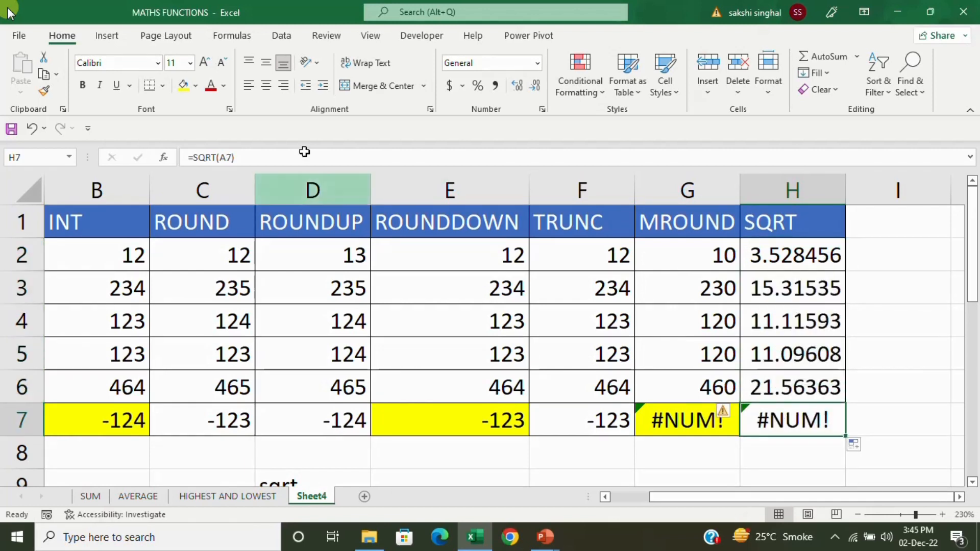
pyautogui.click(183, 86)
pyautogui.click(449, 334)
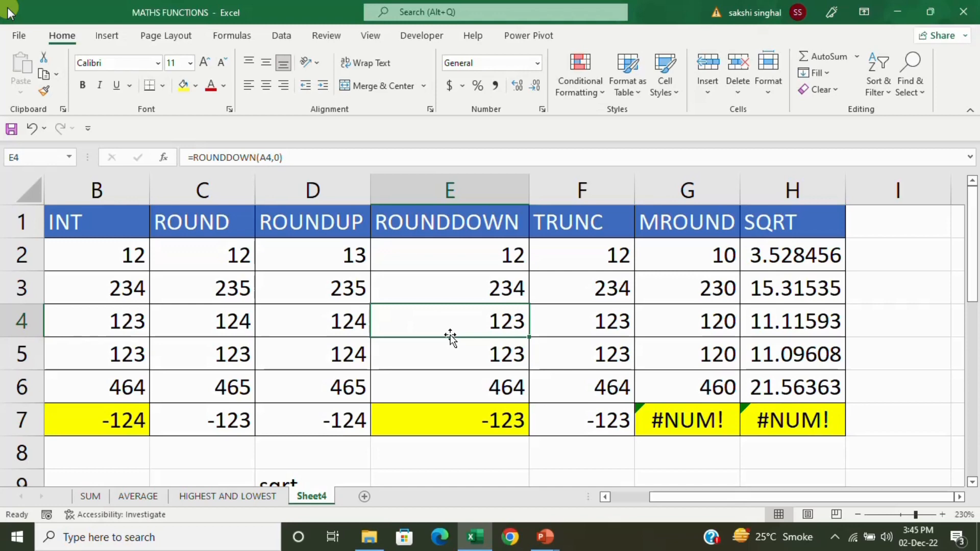
# Switch to the PowerPoint slideshow to review the ROUND function's description and syntax, and return to the Excel workbook
pyautogui.hotkey('alt', 'Tab')
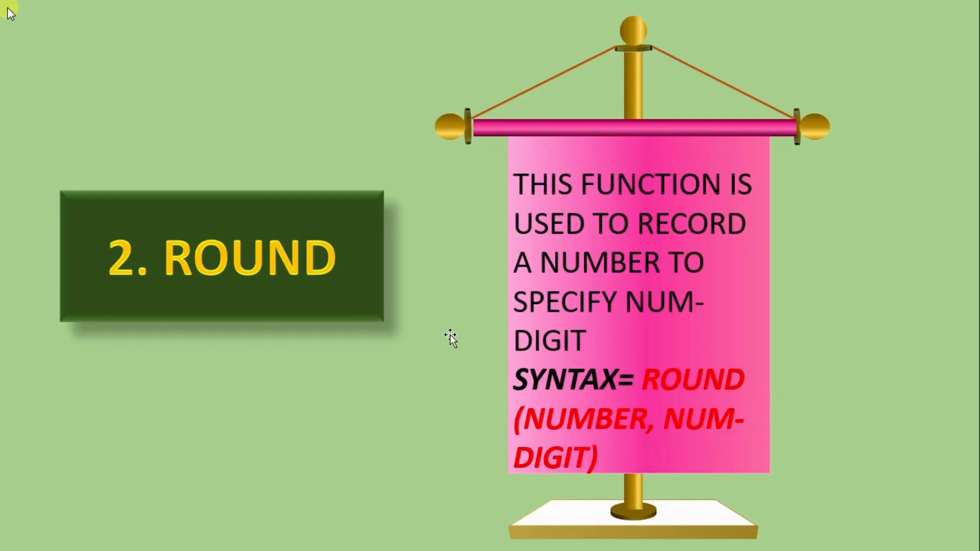
pyautogui.hotkey('alt', 'Tab')
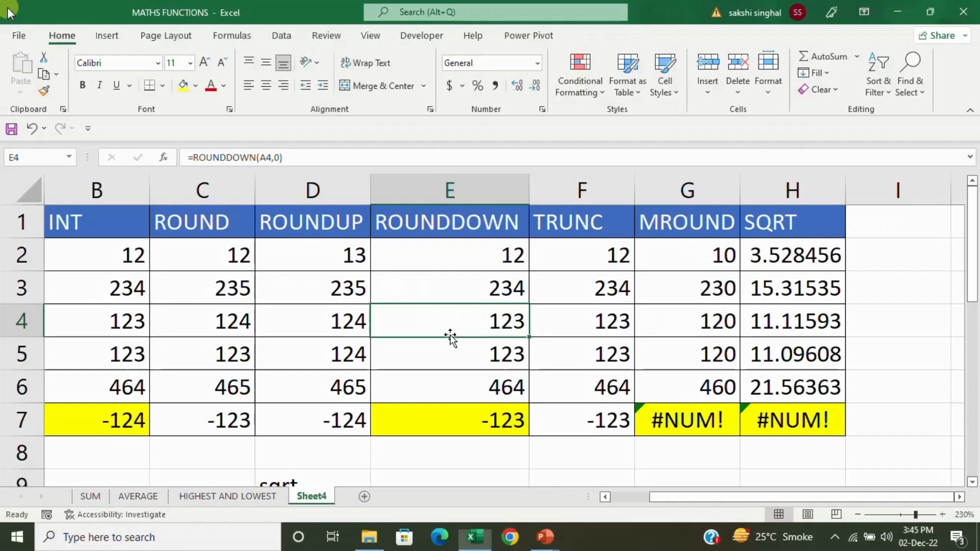
# Insert a blank column between the NUMBERS and INT columns
pyautogui.press('Left')
pyautogui.press('Left')
pyautogui.press('Left')
pyautogui.press('Left')
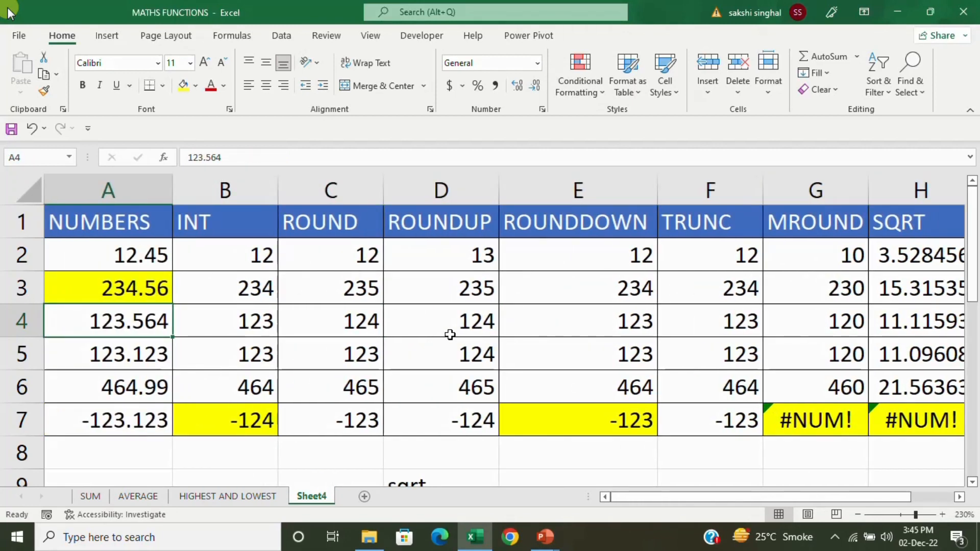
pyautogui.press('Down')
pyautogui.press('Down')
pyautogui.press('Down')
pyautogui.press('Down')
pyautogui.press('Down')
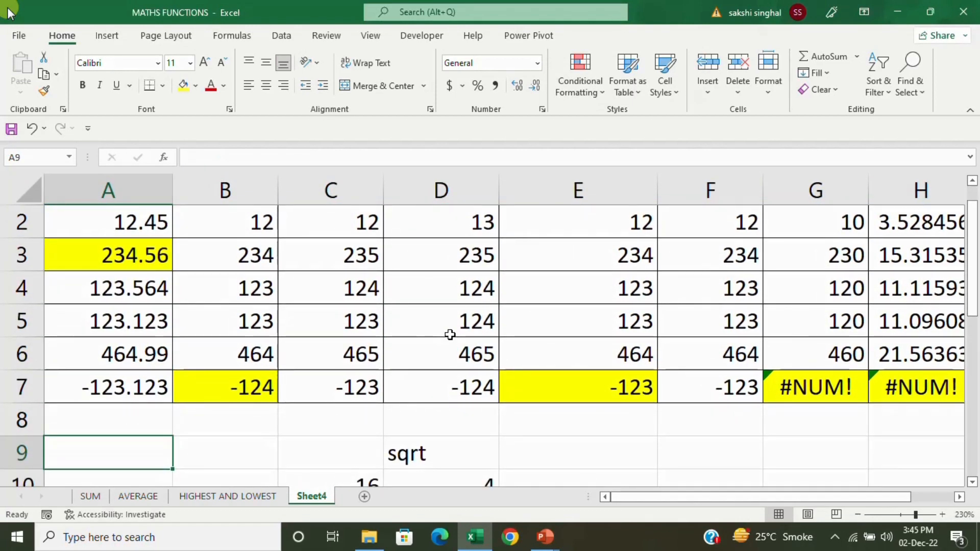
pyautogui.click(224, 193)
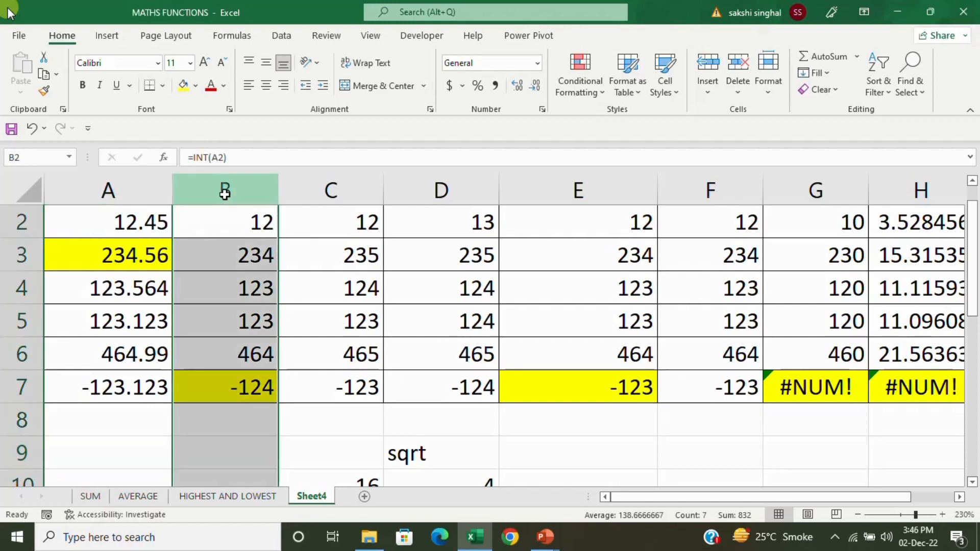
pyautogui.hotkey('ctrl', 'shift', '+')
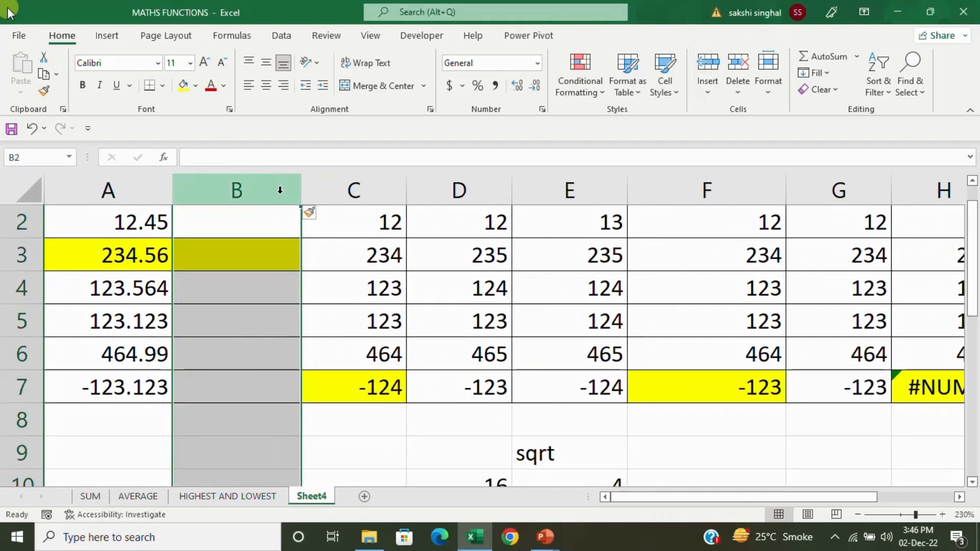
pyautogui.scroll(1, 913, 251)
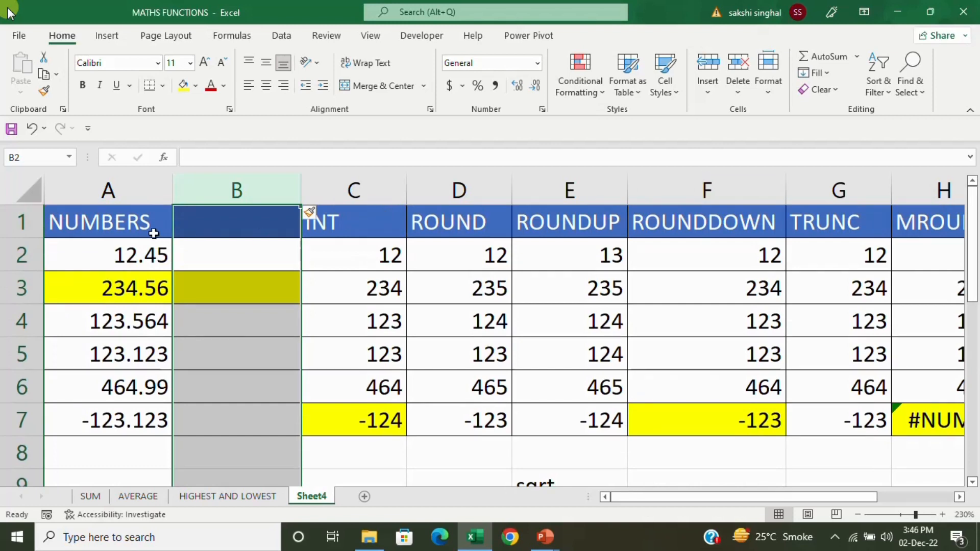
# Enter the heading round in cell B1 of the blank column
pyautogui.click(213, 212)
pyautogui.write('roun')
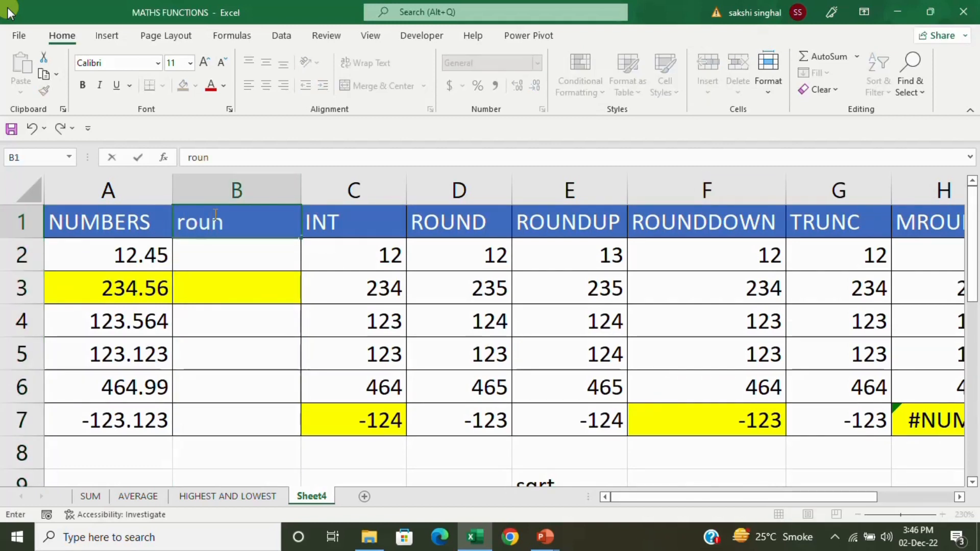
pyautogui.write('f')
pyautogui.press('BackSpace')
pyautogui.write('d')
pyautogui.press('Return')
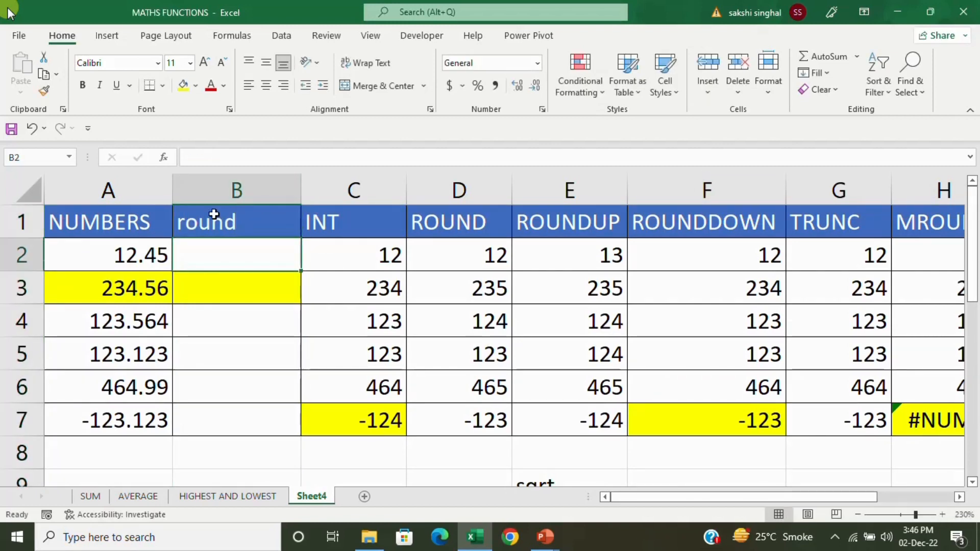
# Enter =ROUND(A2,1) in cell B2 to round to one decimal place, and fill the formula down through B7
pyautogui.write('=round')
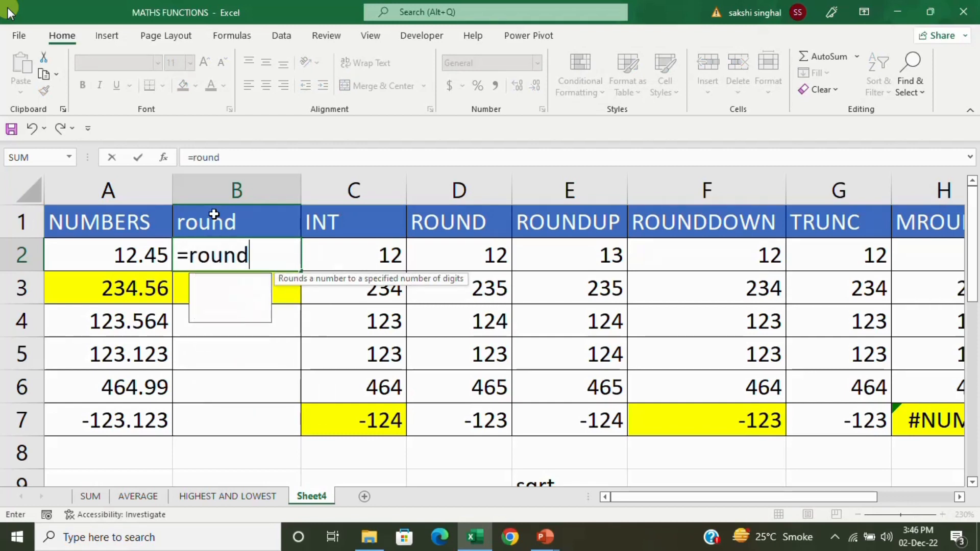
pyautogui.press('Tab')
pyautogui.press('Left')
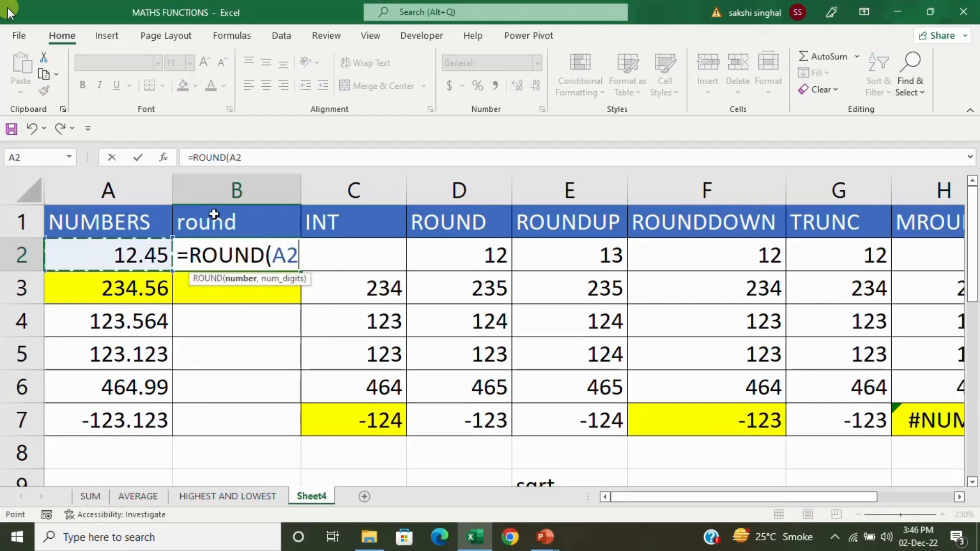
pyautogui.write(',1)')
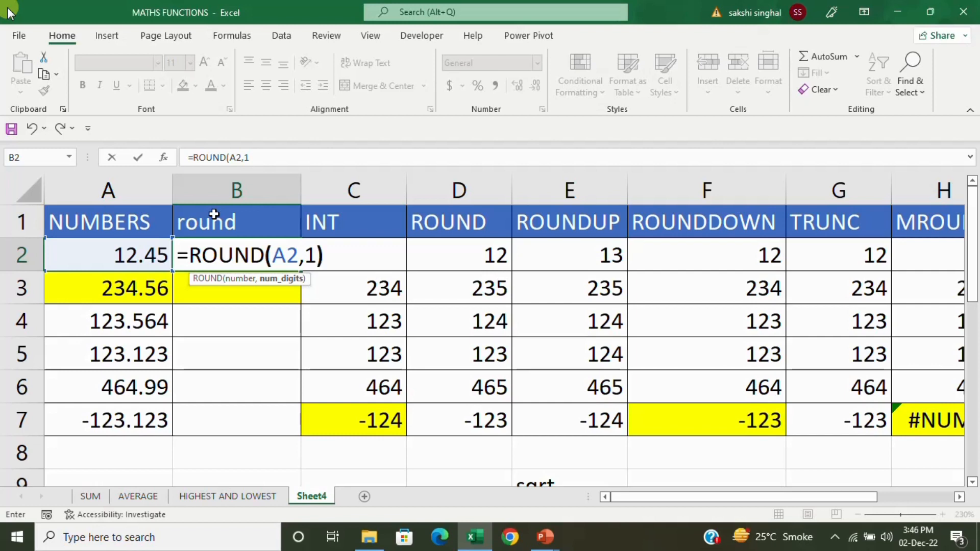
pyautogui.press('Return')
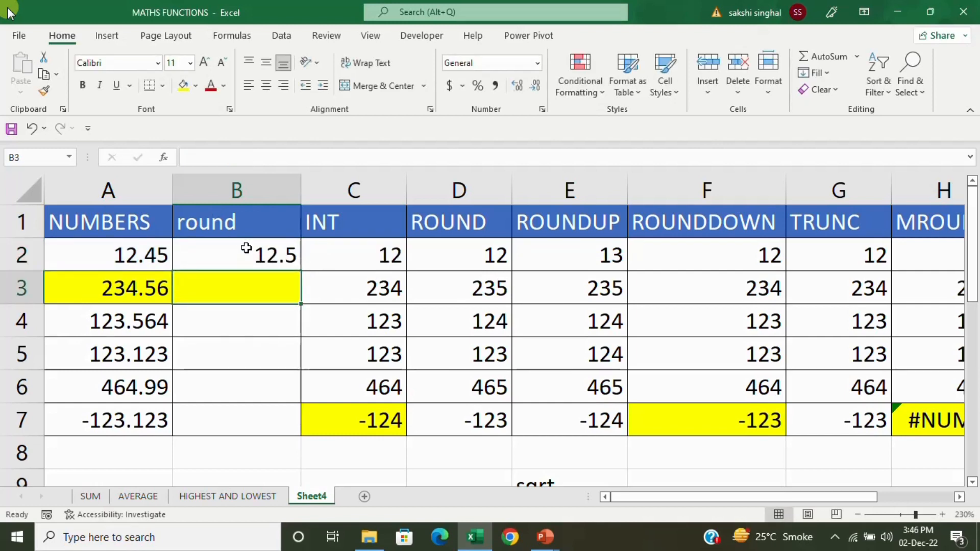
pyautogui.click(276, 255)
pyautogui.doubleClick(301, 271)
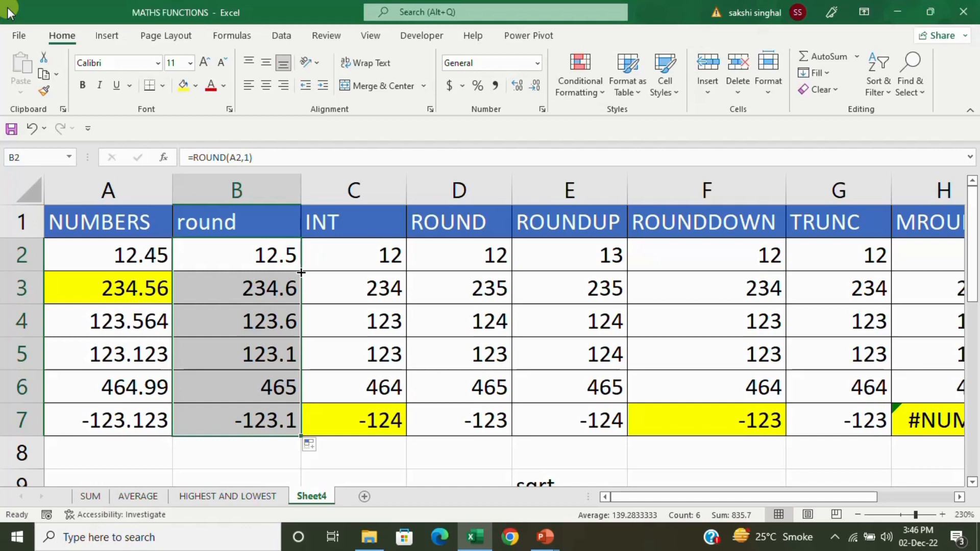
# Switch to the PowerPoint slideshow and advance past the ROUND slide to the next slide
pyautogui.hotkey('alt', 'Tab')
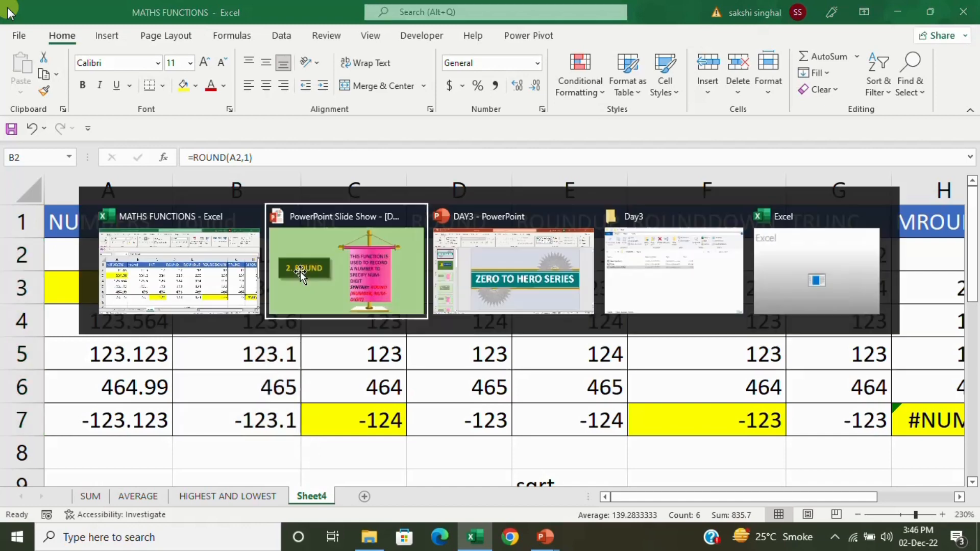
pyautogui.press('Right')
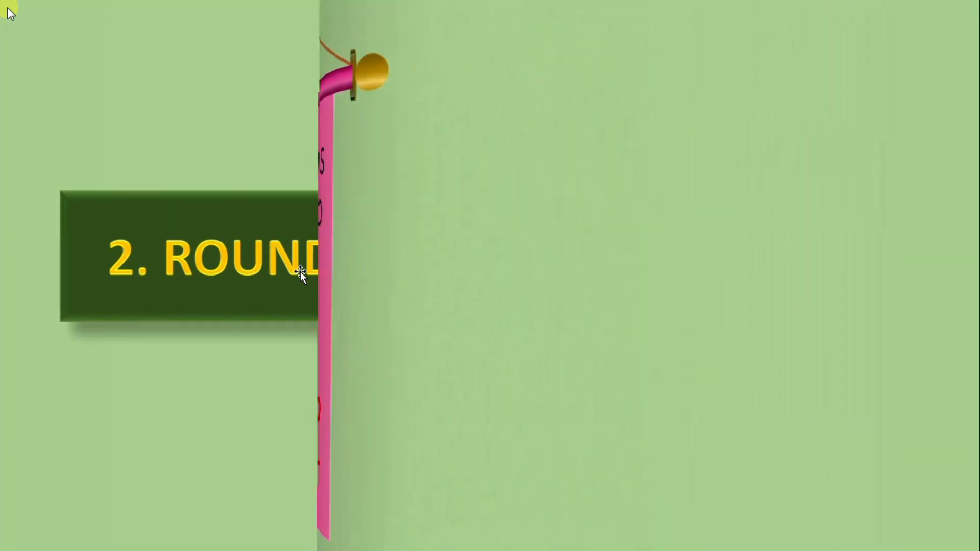